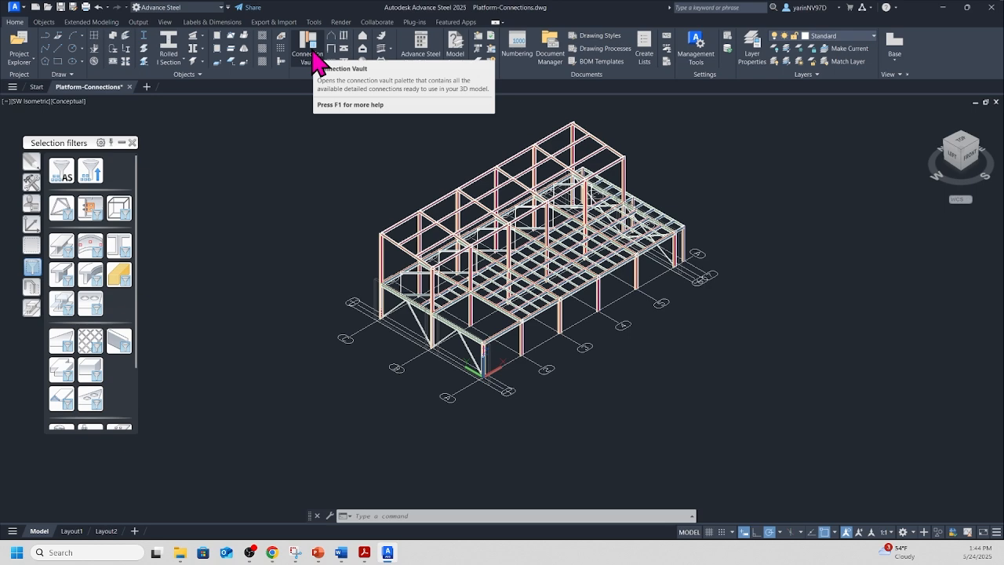
Step: Open the Connection Vault and place its palette clear of the steel model
{"action": "left_click", "coordinate": [315, 59]}
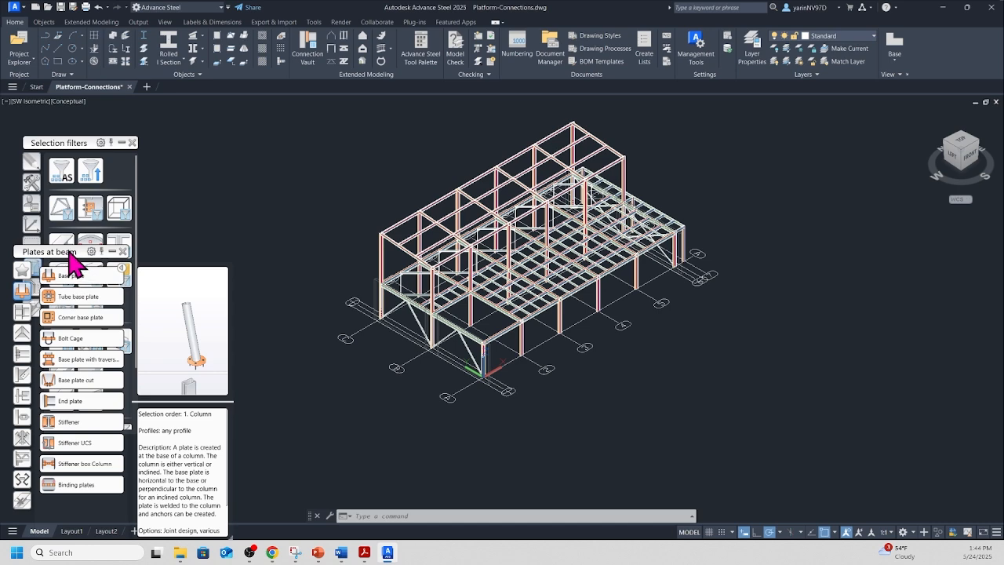
{"action": "left_click_drag", "start_coordinate": [69, 253], "coordinate": [800, 176]}
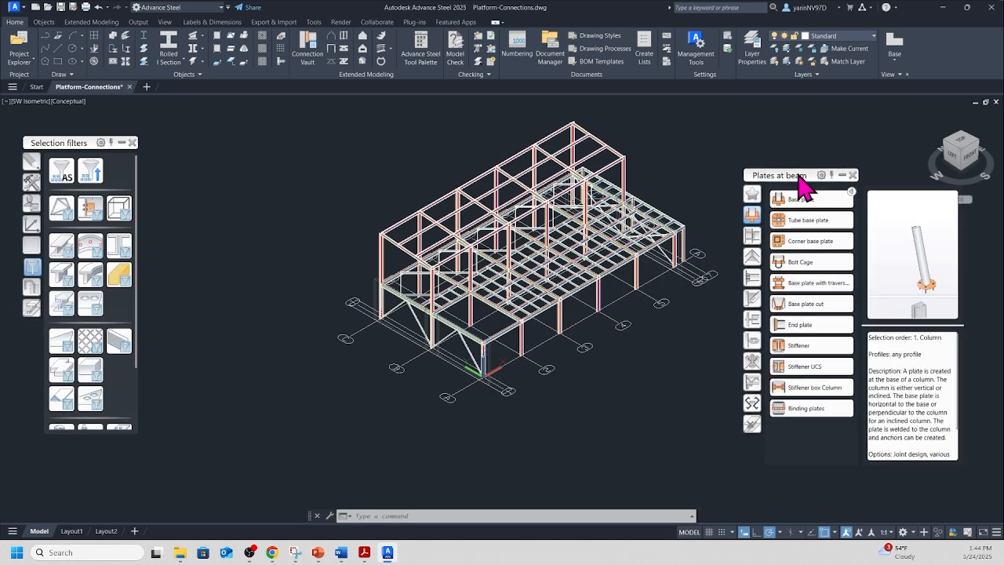
{"action": "middle_click_drag", "start_coordinate": [534, 386], "coordinate": [403, 401]}
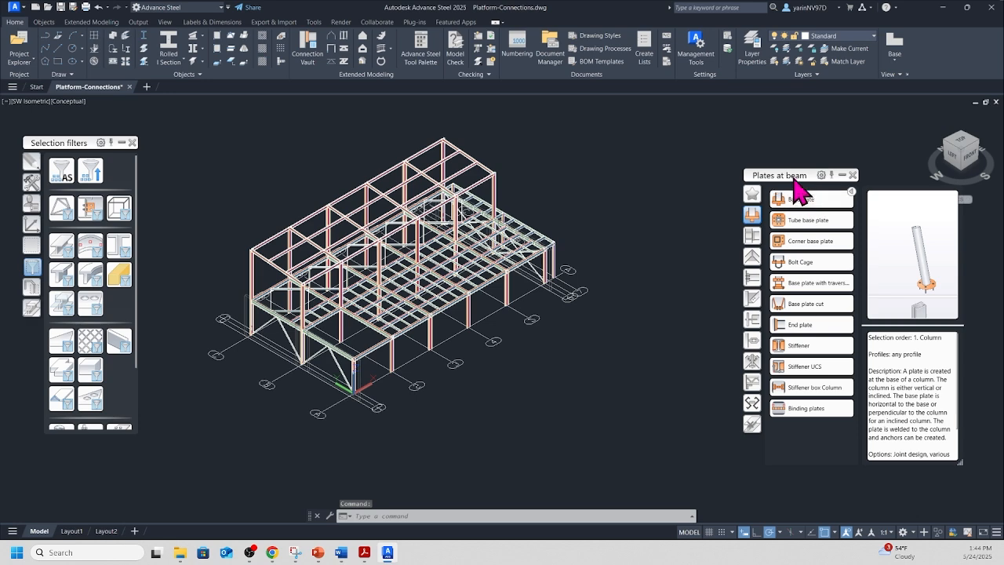
{"action": "left_click_drag", "start_coordinate": [794, 182], "coordinate": [758, 155]}
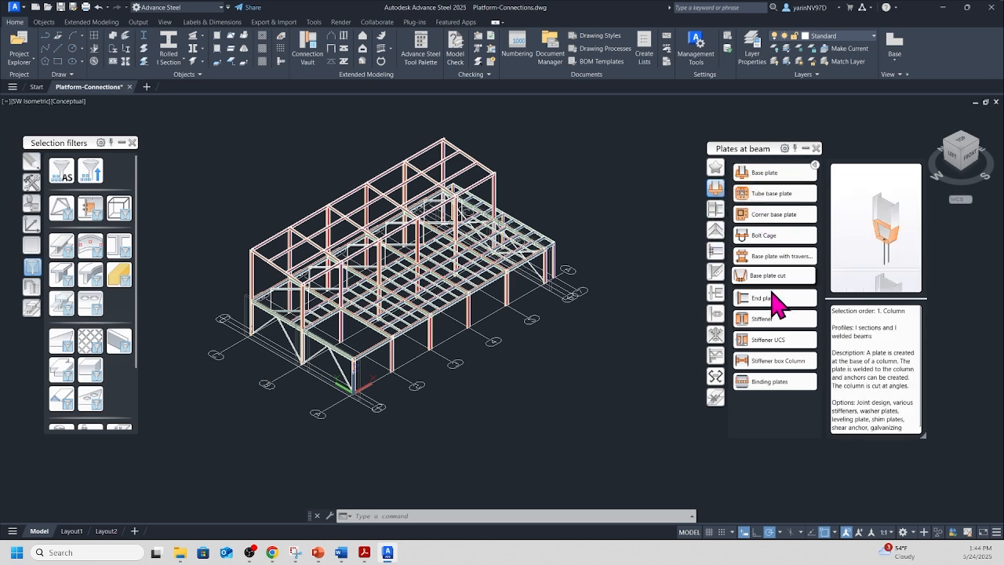
Step: Review the Column - Beam and Beam end to end connection categories, then return to Plates at beam
{"action": "left_click", "coordinate": [717, 210]}
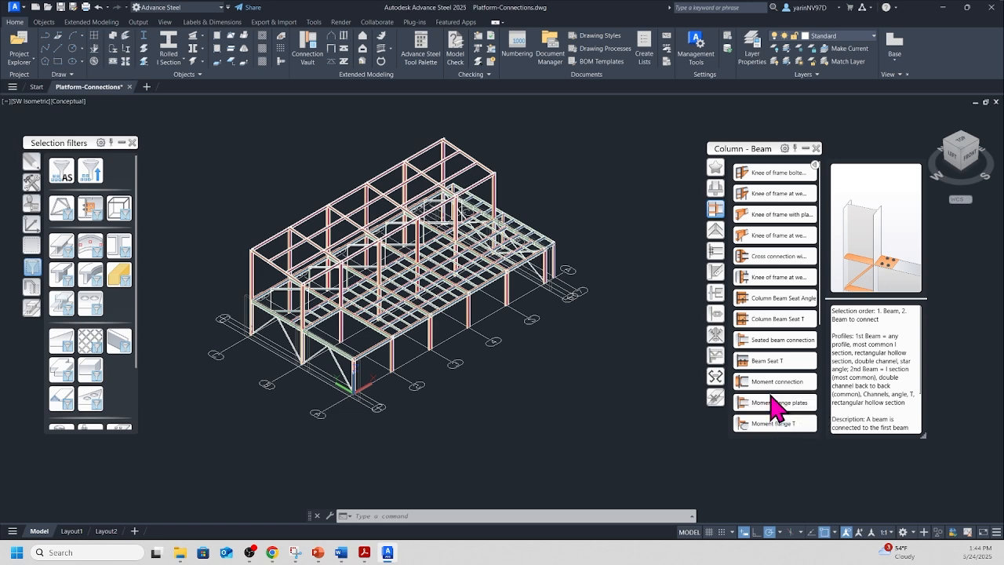
{"action": "left_click", "coordinate": [715, 230]}
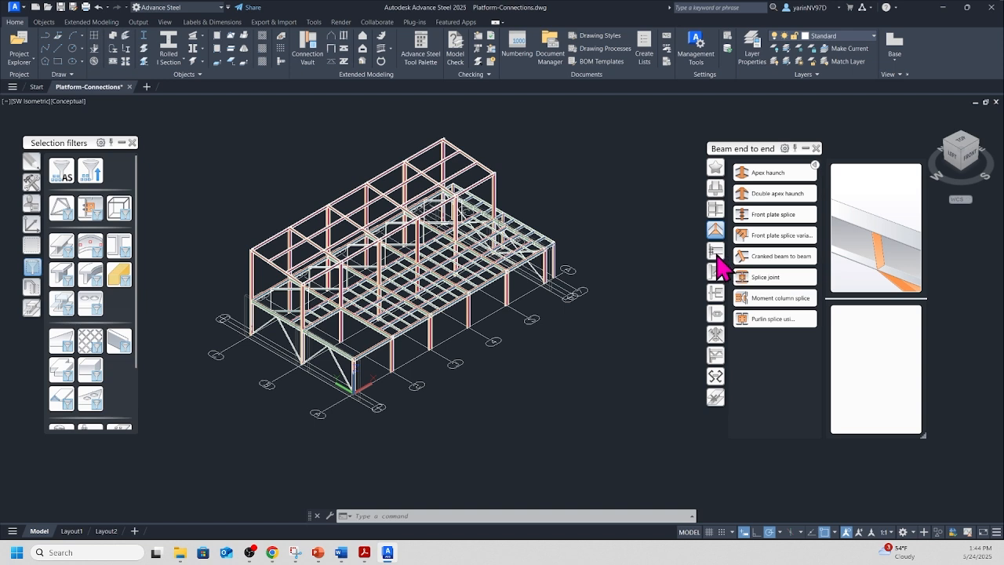
{"action": "left_click", "coordinate": [713, 188]}
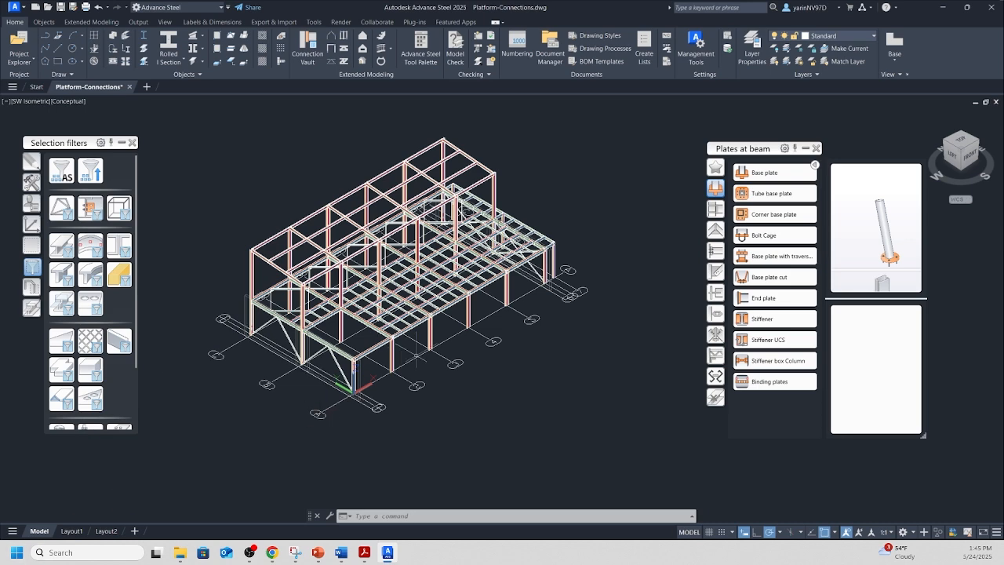
Step: Add a Base plate connection to the foot of the corner column at grid A-1, without an additional concrete object
{"action": "scroll", "coordinate": [352, 396], "scroll_direction": "up", "scroll_amount": 6}
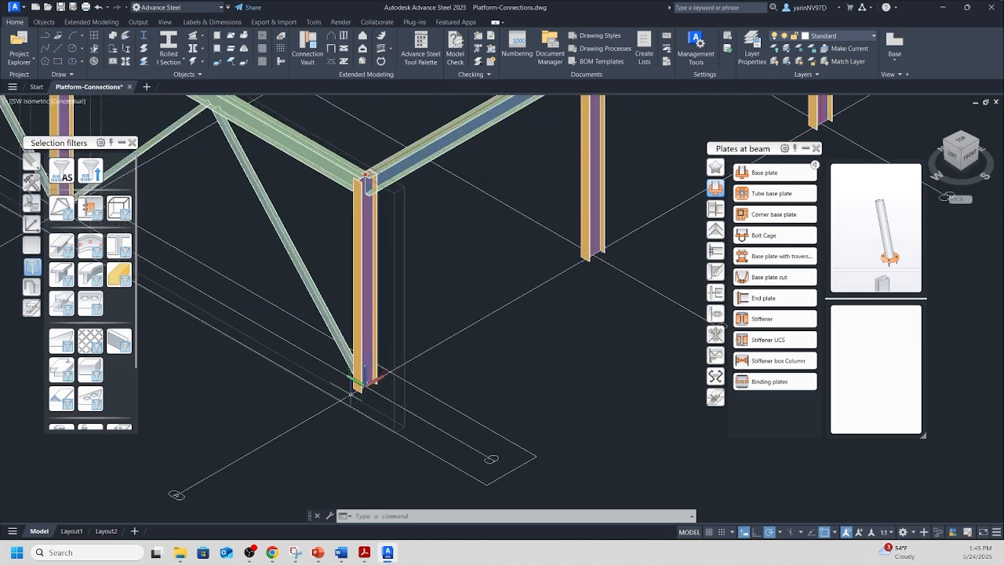
{"action": "scroll", "coordinate": [350, 396], "scroll_direction": "up", "scroll_amount": 2}
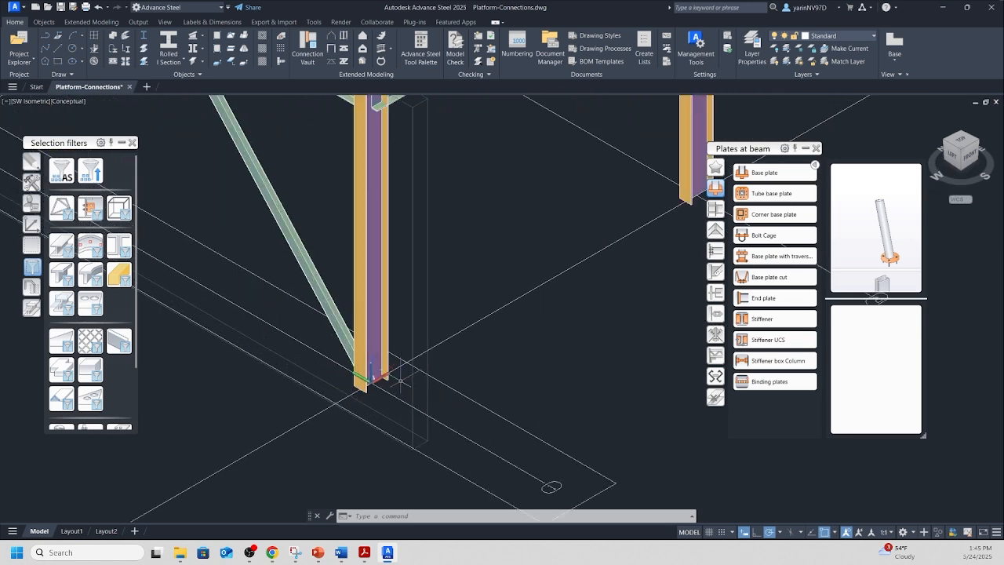
{"action": "middle_click_drag", "start_coordinate": [400, 380], "coordinate": [387, 345]}
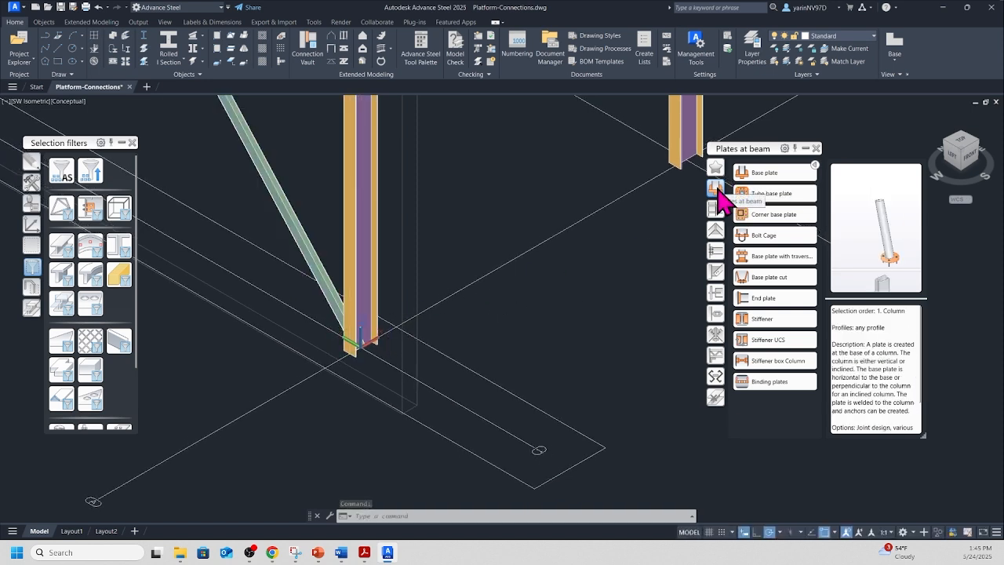
{"action": "left_click", "coordinate": [770, 176]}
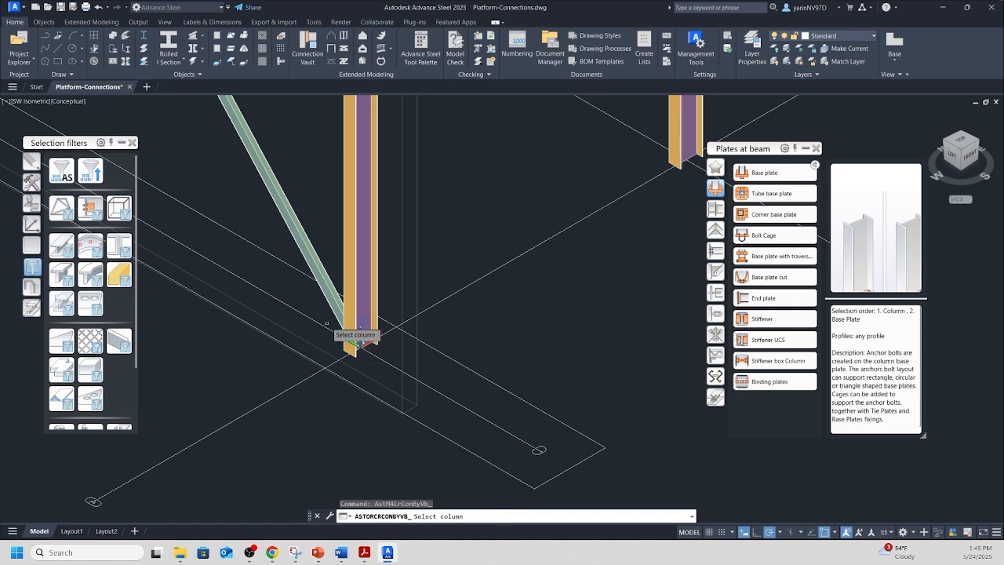
{"action": "left_click", "coordinate": [357, 294]}
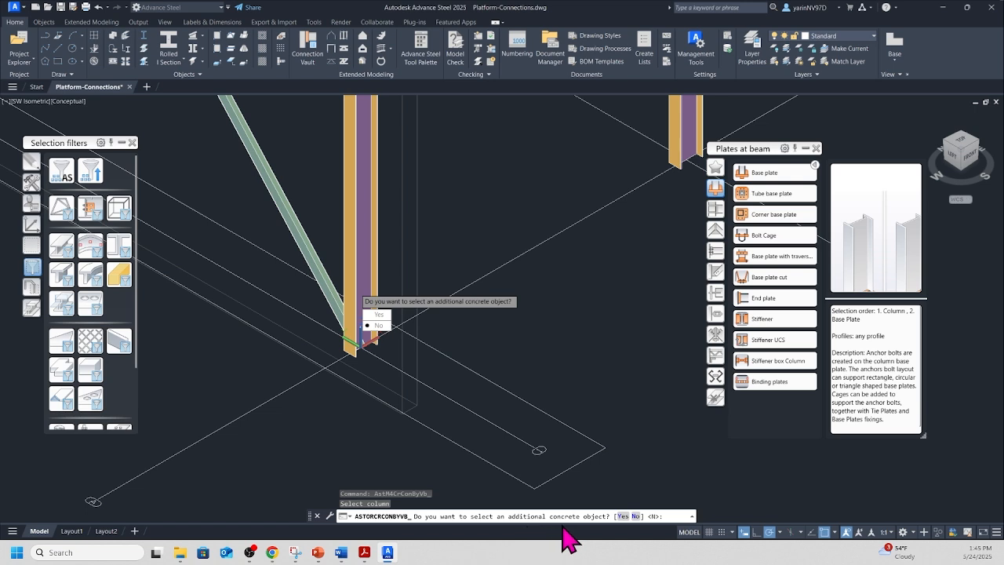
{"action": "left_click", "coordinate": [378, 325]}
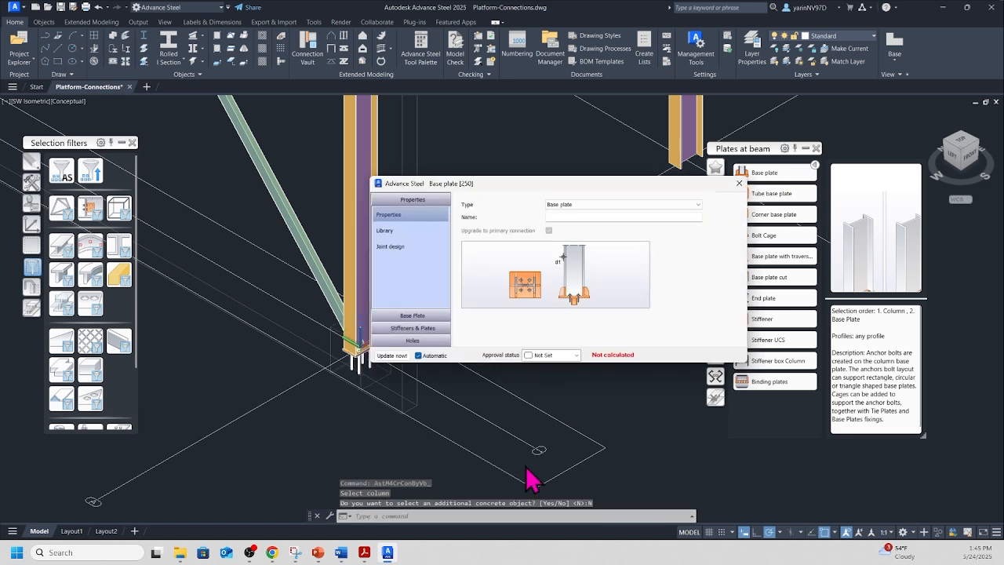
Step: Arrange the Base plate settings and the connection palette so that neither covers the other or the column's new base plate
{"action": "left_click_drag", "start_coordinate": [542, 187], "coordinate": [707, 167]}
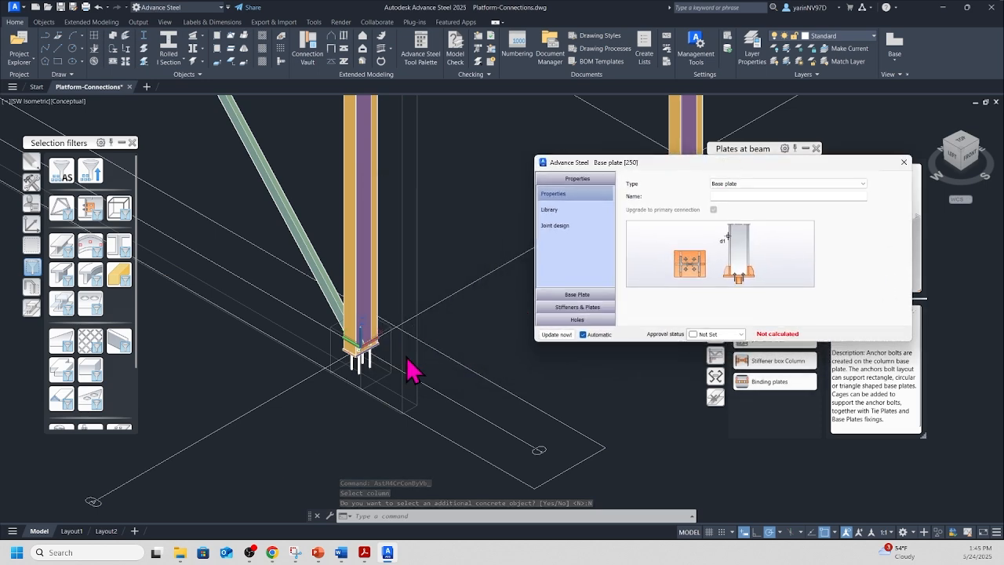
{"action": "scroll", "coordinate": [402, 366], "scroll_direction": "up", "scroll_amount": 2}
{"action": "scroll", "coordinate": [403, 373], "scroll_direction": "up", "scroll_amount": 1}
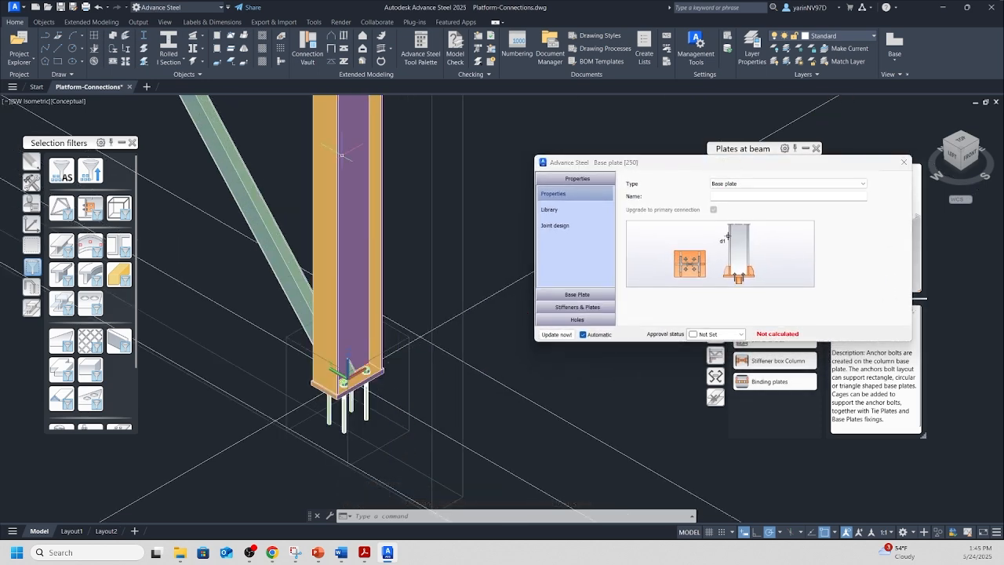
{"action": "middle_click_drag", "start_coordinate": [322, 276], "coordinate": [254, 200]}
{"action": "scroll", "coordinate": [283, 338], "scroll_direction": "up", "scroll_amount": 2}
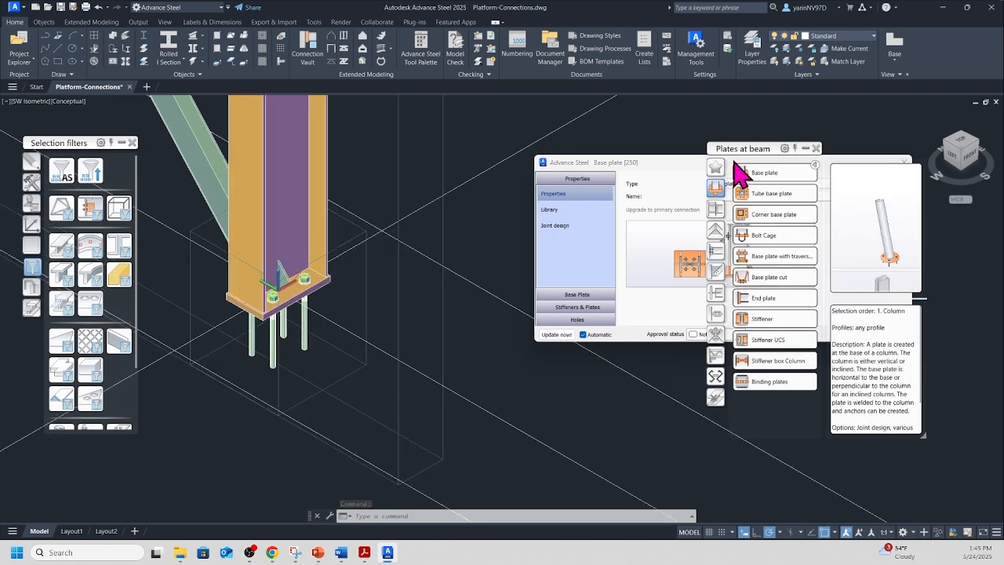
{"action": "left_click_drag", "start_coordinate": [729, 151], "coordinate": [42, 239]}
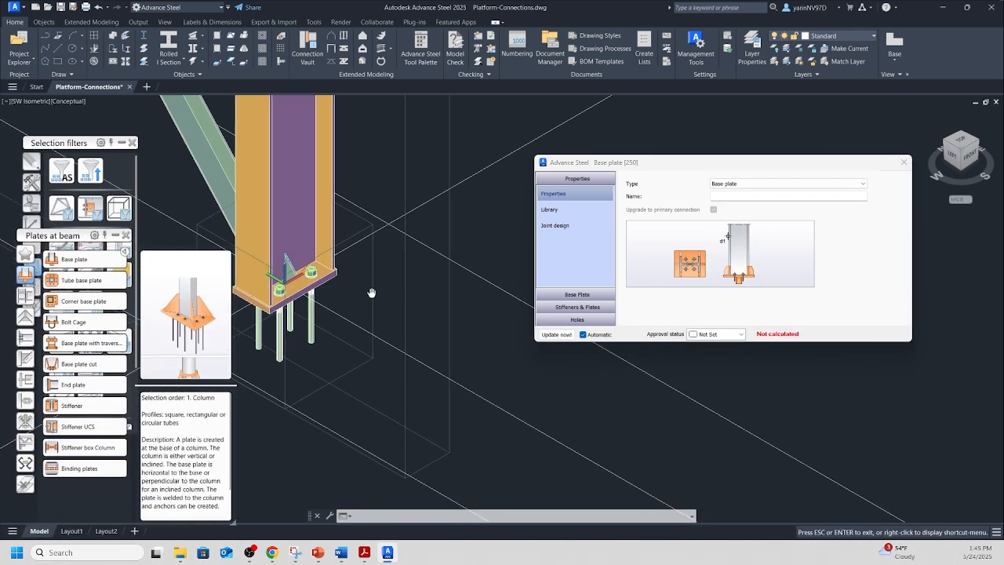
{"action": "middle_click_drag", "start_coordinate": [365, 298], "coordinate": [424, 297]}
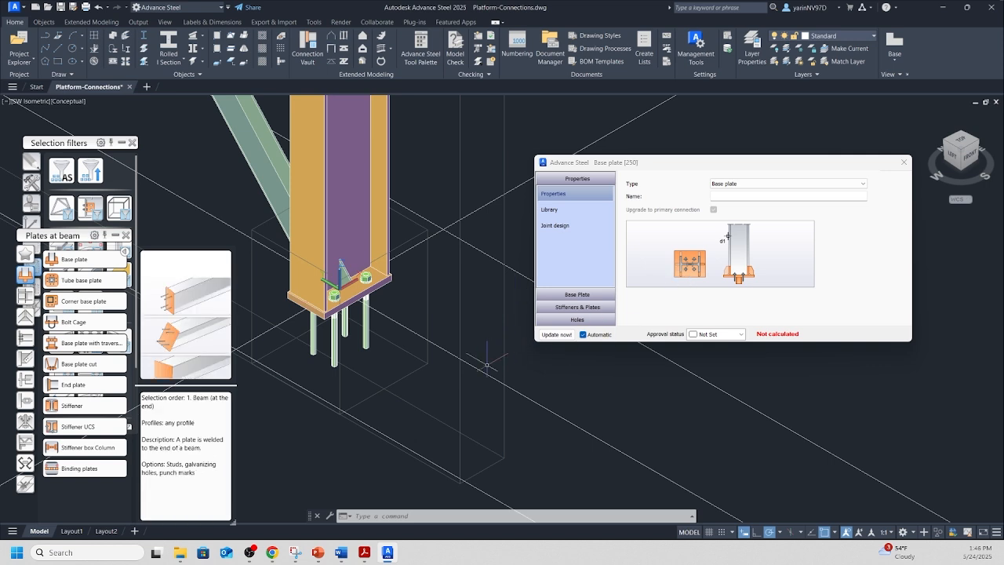
Step: Compare the HSS%% and W%% library defaults on the base plate and apply the HSS%% default
{"action": "left_click", "coordinate": [554, 218]}
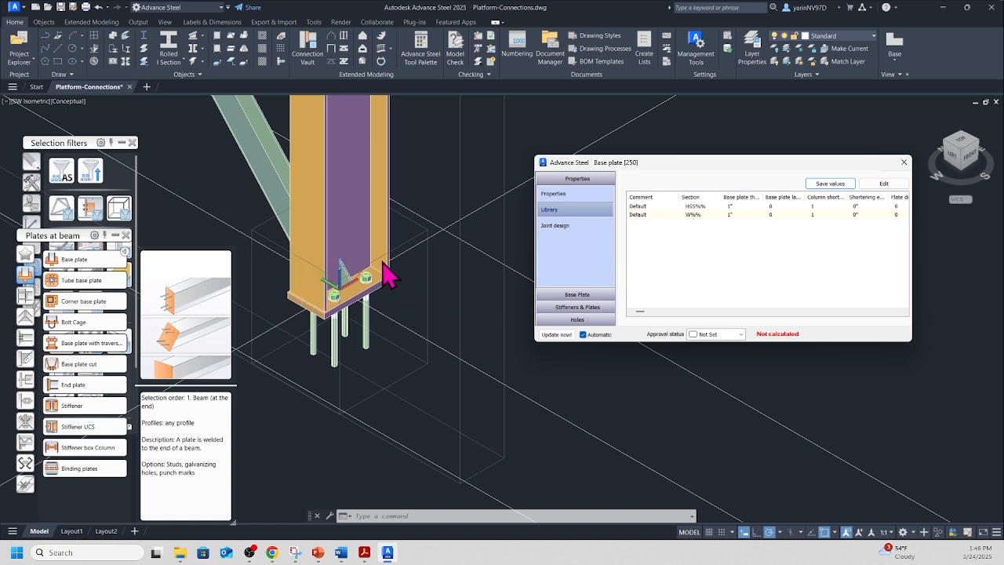
{"action": "double_click", "coordinate": [644, 208]}
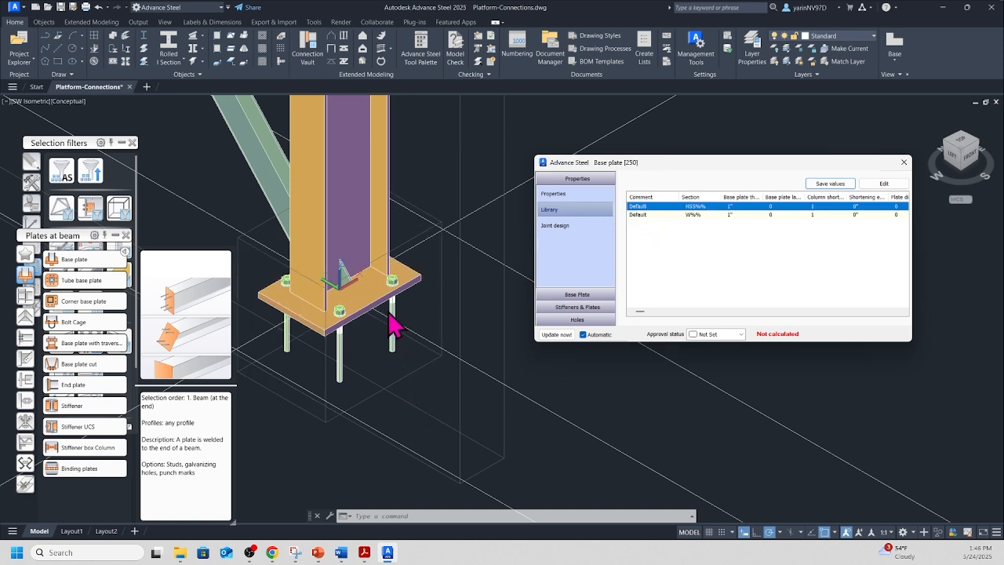
{"action": "double_click", "coordinate": [637, 217]}
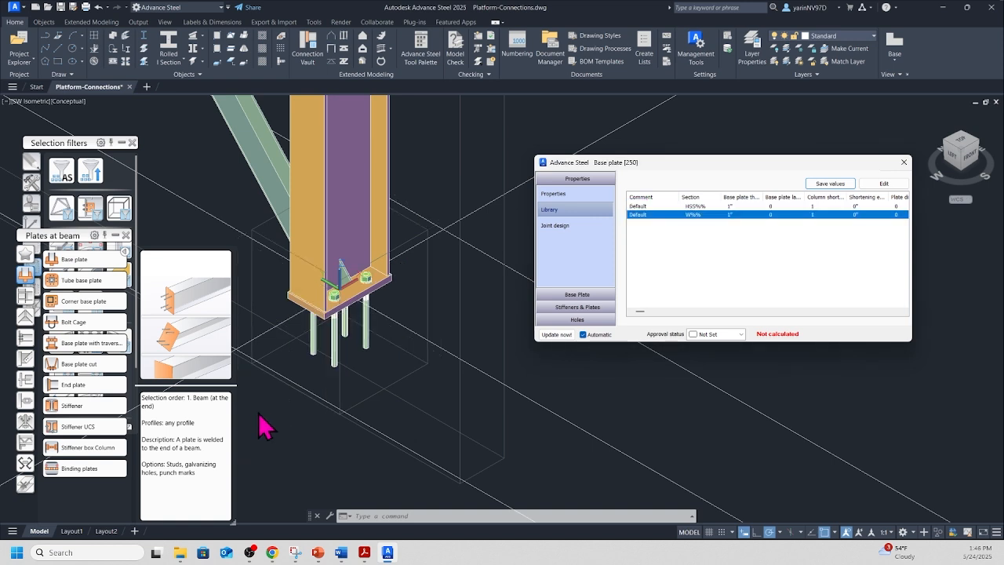
{"action": "double_click", "coordinate": [637, 207]}
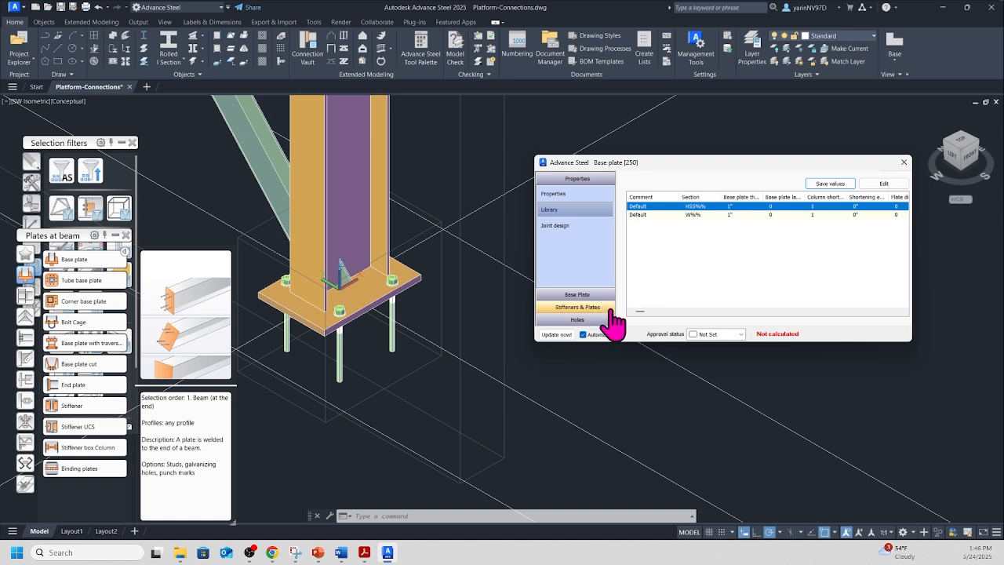
Step: Set Projection 1 in the base plate dimensions to 4" and close the connection settings
{"action": "left_click", "coordinate": [588, 295]}
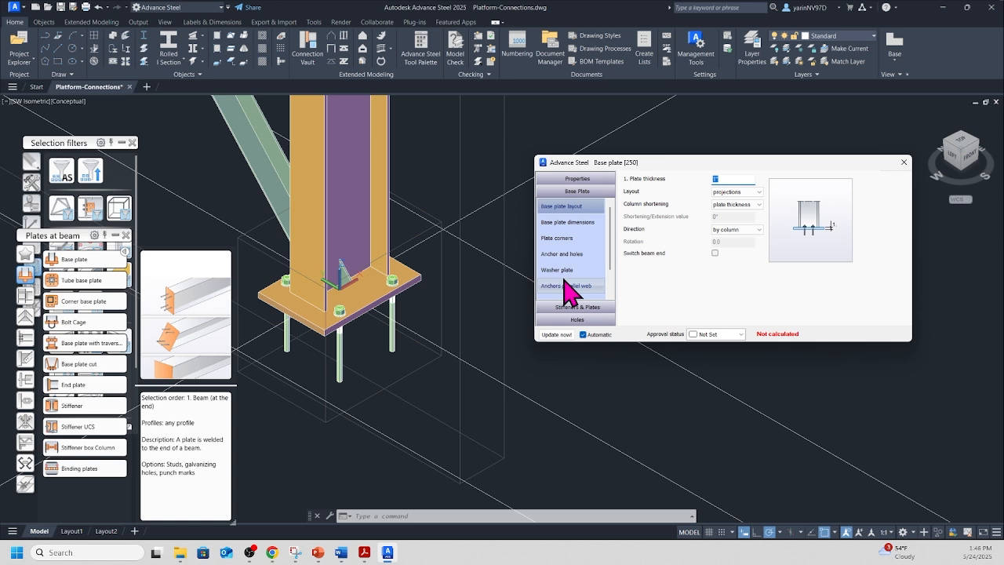
{"action": "left_click", "coordinate": [566, 222]}
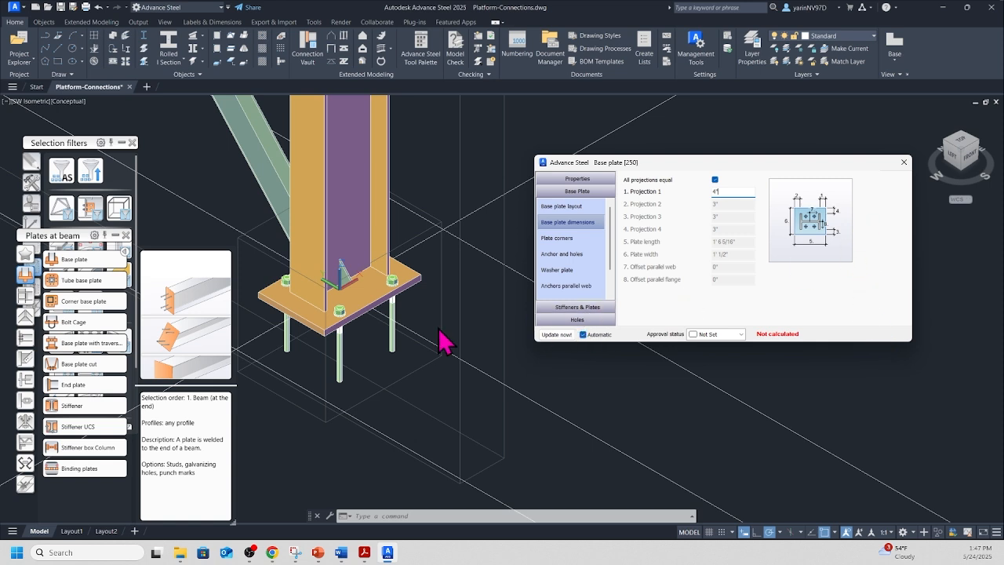
{"action": "left_click", "coordinate": [904, 162]}
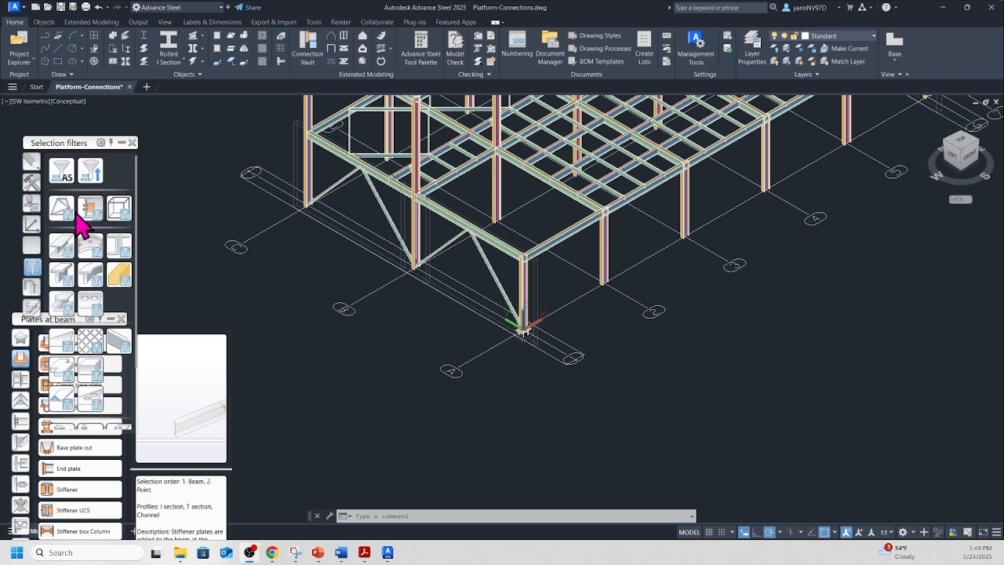
Step: Transfer the corner column's base plate connection as a subordinate to the column at grid A-2, without an additional concrete object
{"action": "left_click", "coordinate": [31, 182]}
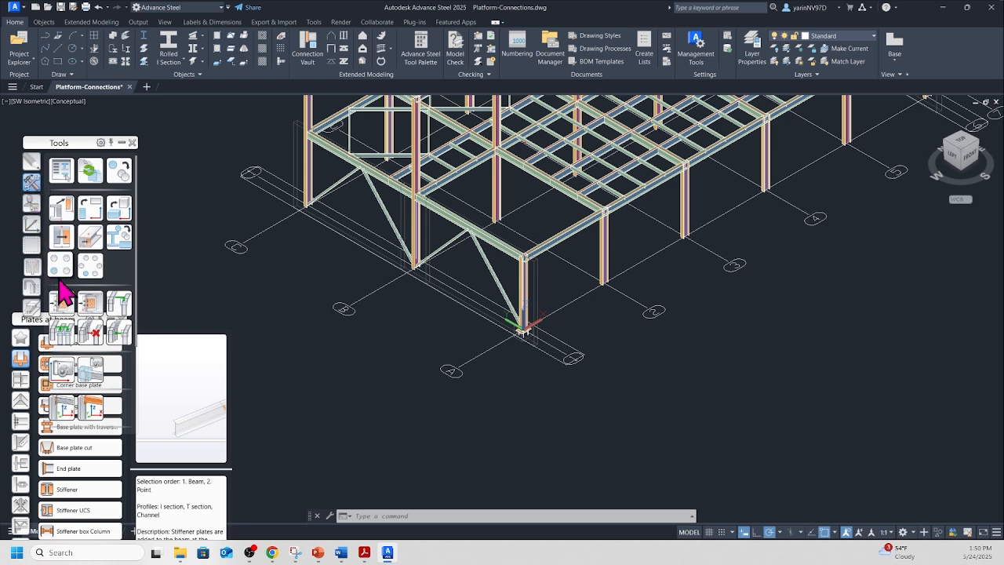
{"action": "left_click", "coordinate": [119, 311]}
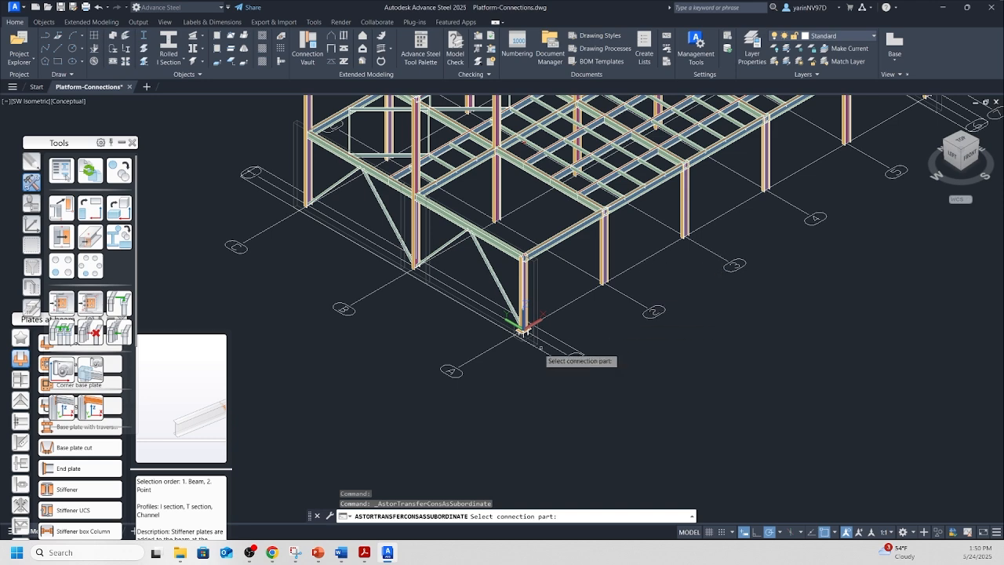
{"action": "scroll", "coordinate": [524, 345], "scroll_direction": "up", "scroll_amount": 7}
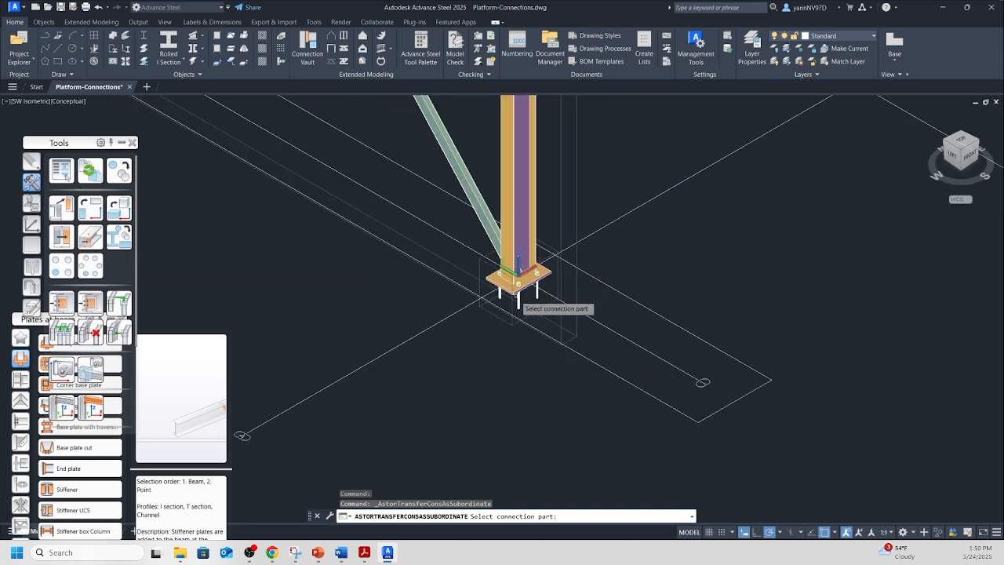
{"action": "left_click", "coordinate": [518, 292]}
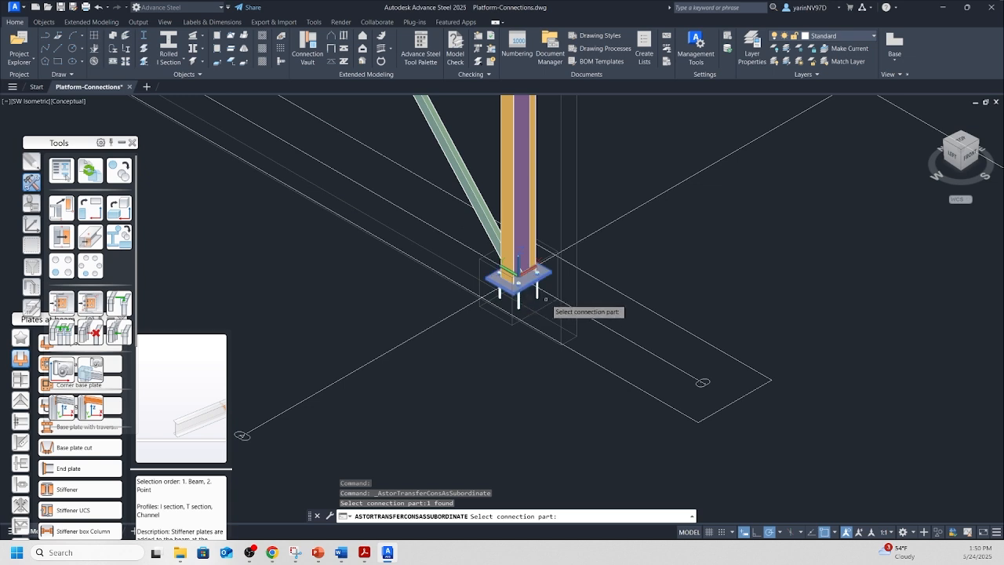
{"action": "key", "text": "Return"}
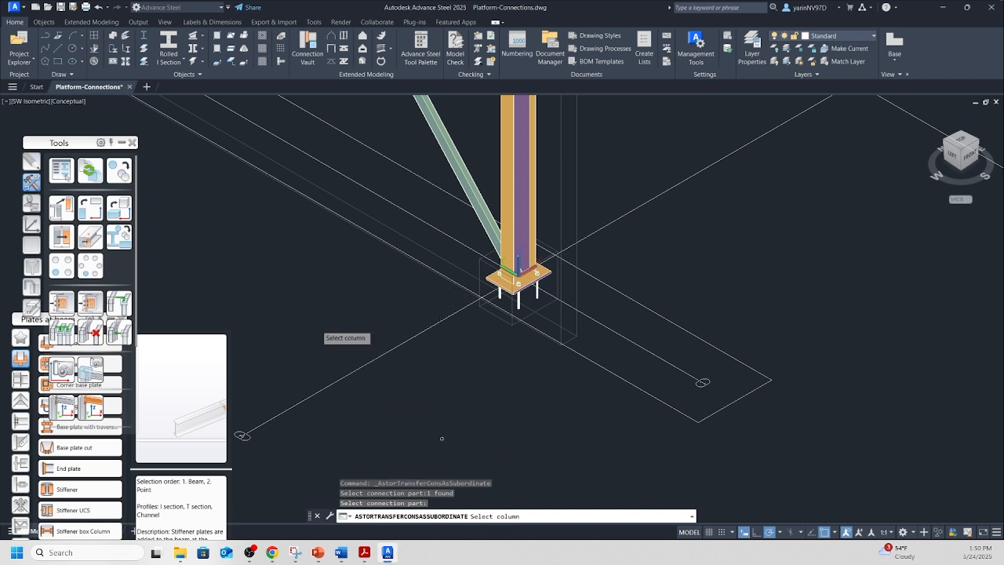
{"action": "scroll", "coordinate": [420, 278], "scroll_direction": "down", "scroll_amount": 4}
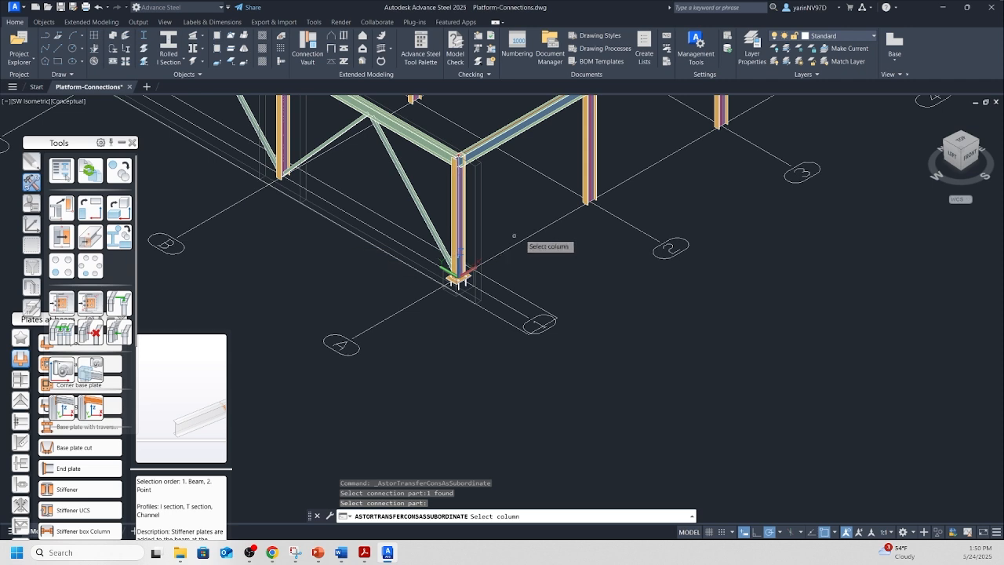
{"action": "left_click", "coordinate": [588, 201]}
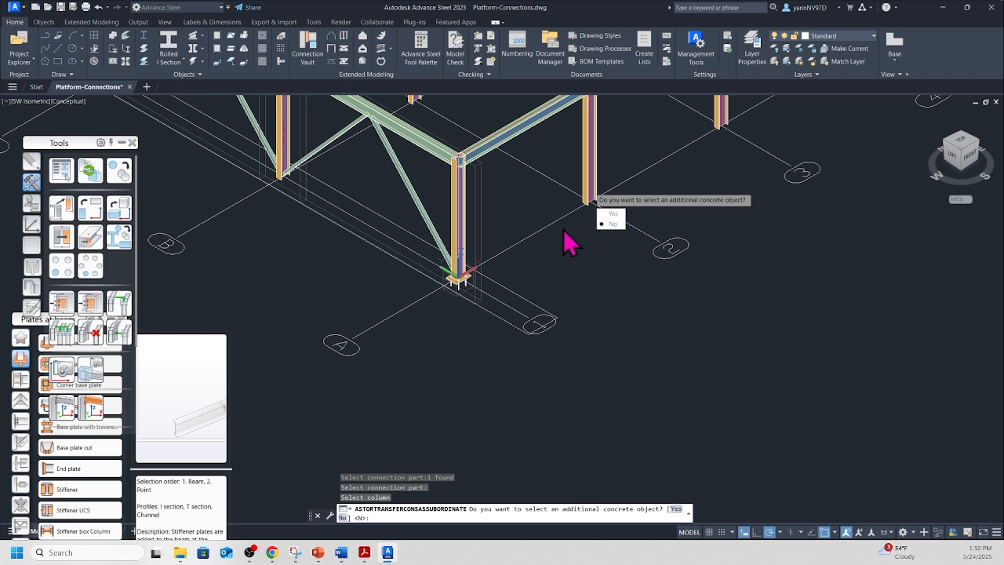
{"action": "key", "text": "Return"}
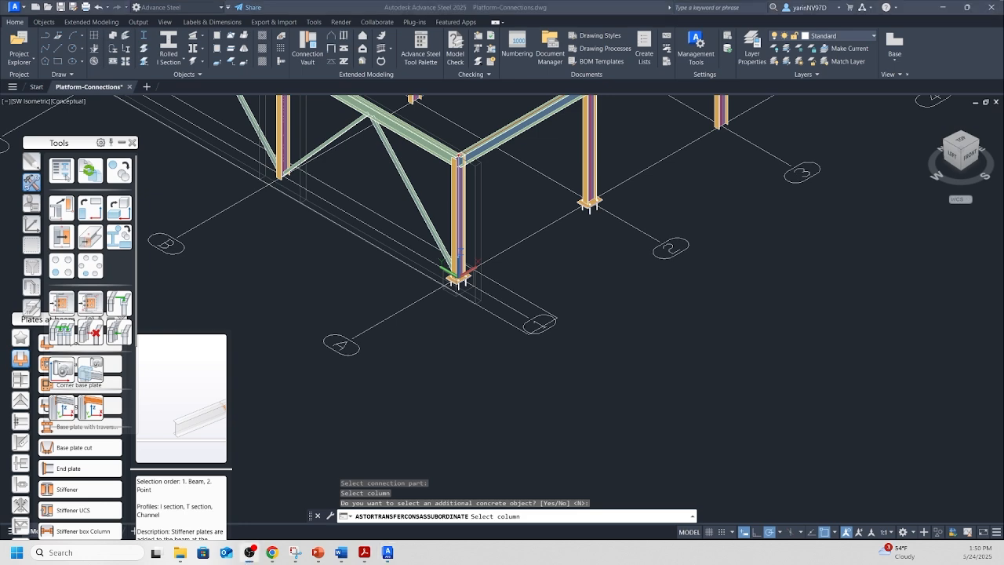
Step: Transfer the base plate connection as a subordinate to the column at grid A-3, without an additional concrete object
{"action": "scroll", "coordinate": [419, 486], "scroll_direction": "down", "scroll_amount": 2}
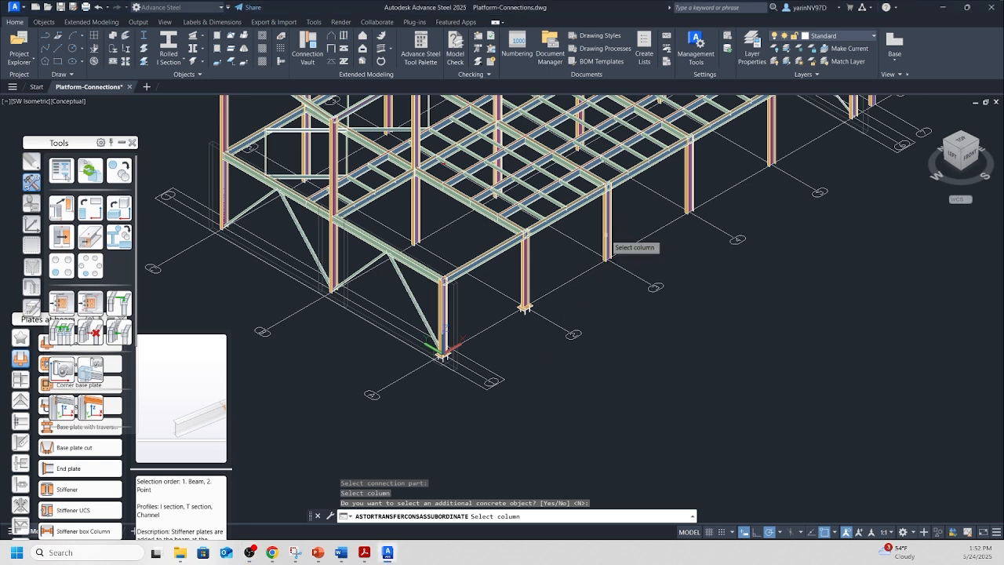
{"action": "left_click", "coordinate": [609, 244]}
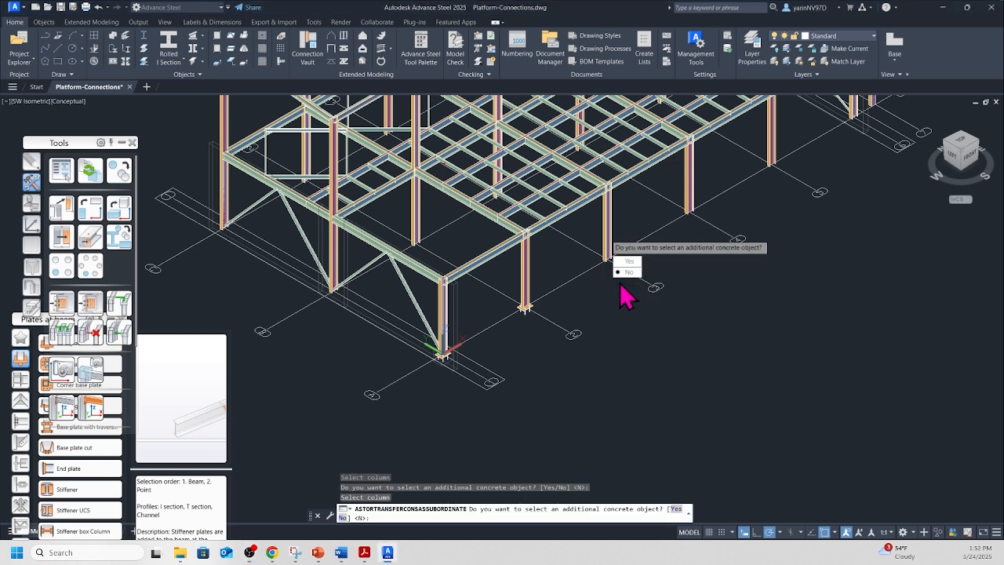
{"action": "left_click", "coordinate": [629, 272]}
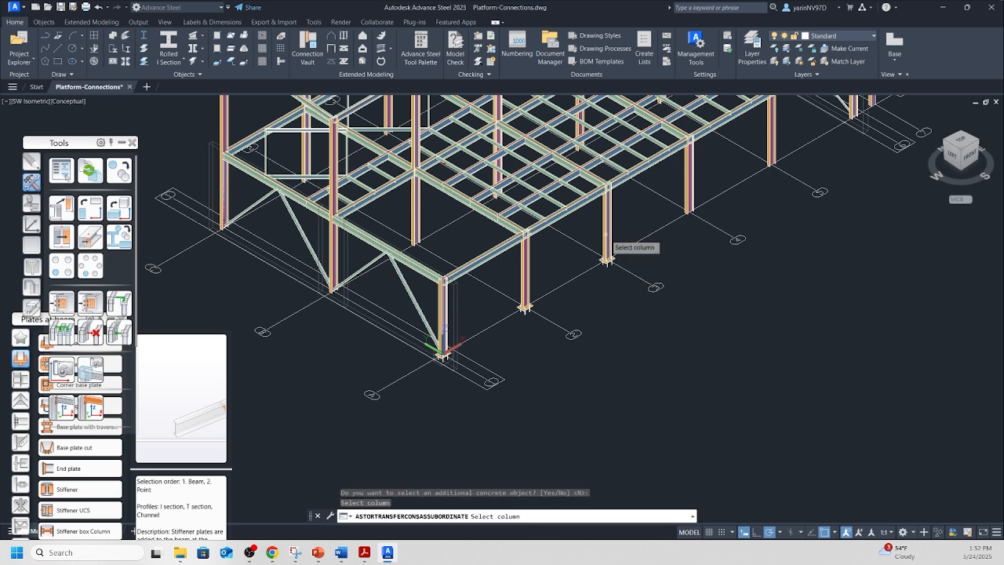
{"action": "scroll", "coordinate": [611, 269], "scroll_direction": "up", "scroll_amount": 4}
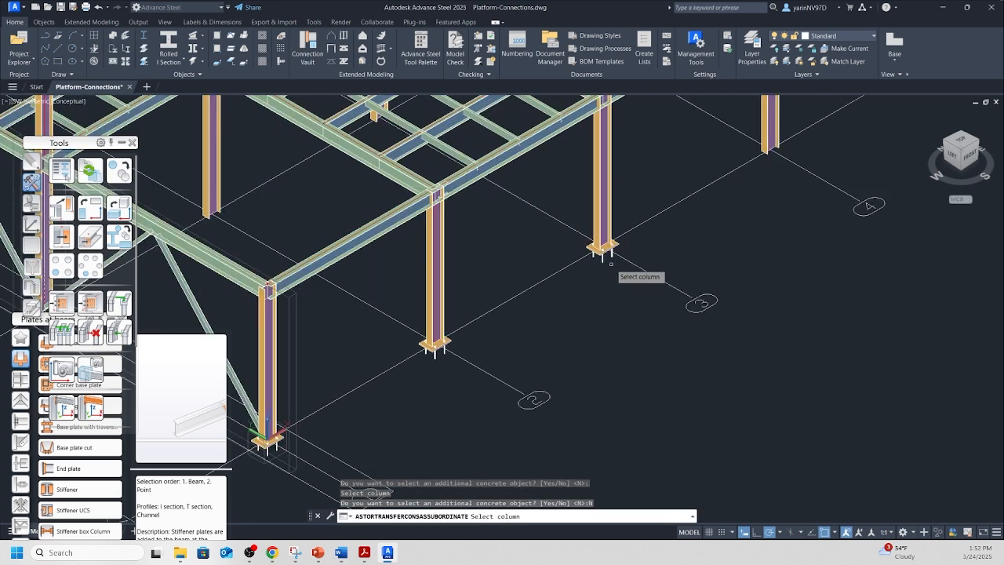
Step: Start a subordinate transfer to multiple columns, with the corner column's base plate as the source joint
{"action": "scroll", "coordinate": [611, 264], "scroll_direction": "down", "scroll_amount": 5}
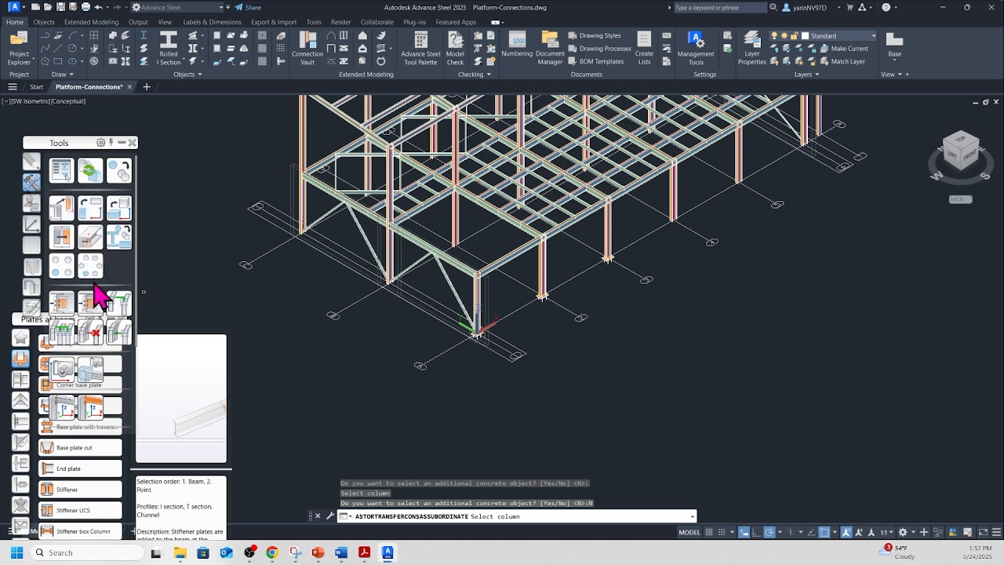
{"action": "left_click", "coordinate": [59, 332]}
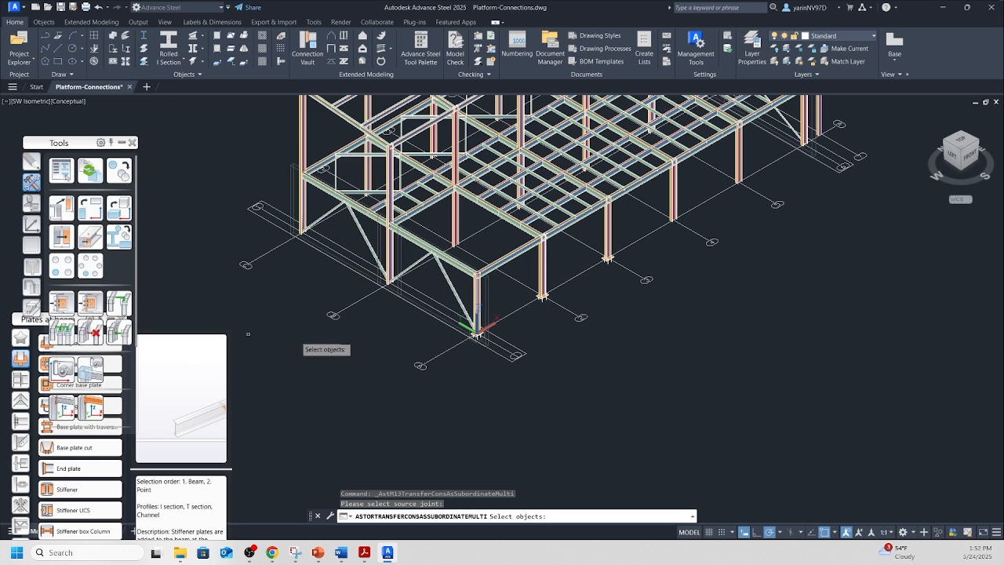
{"action": "scroll", "coordinate": [480, 349], "scroll_direction": "up", "scroll_amount": 10}
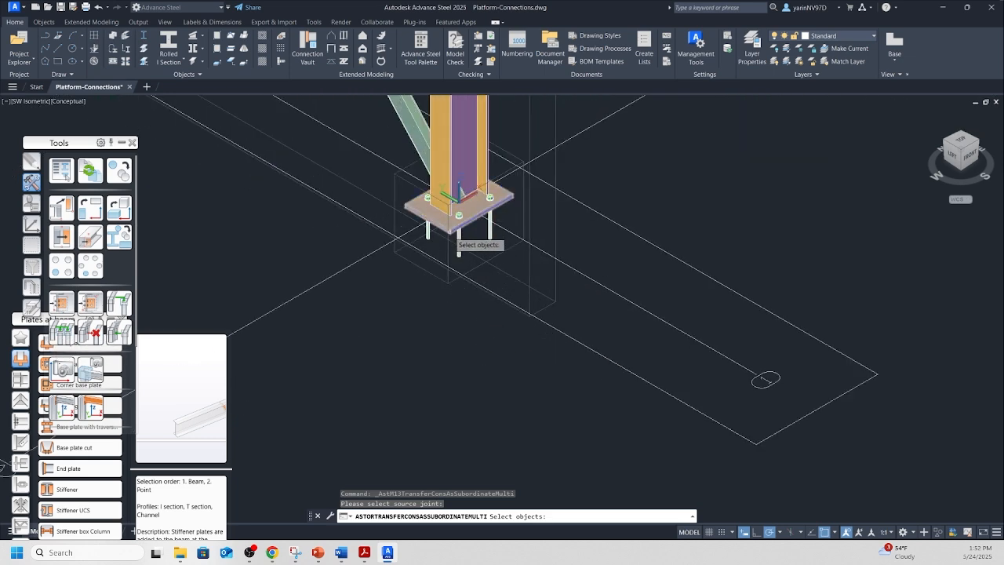
{"action": "left_click", "coordinate": [451, 232]}
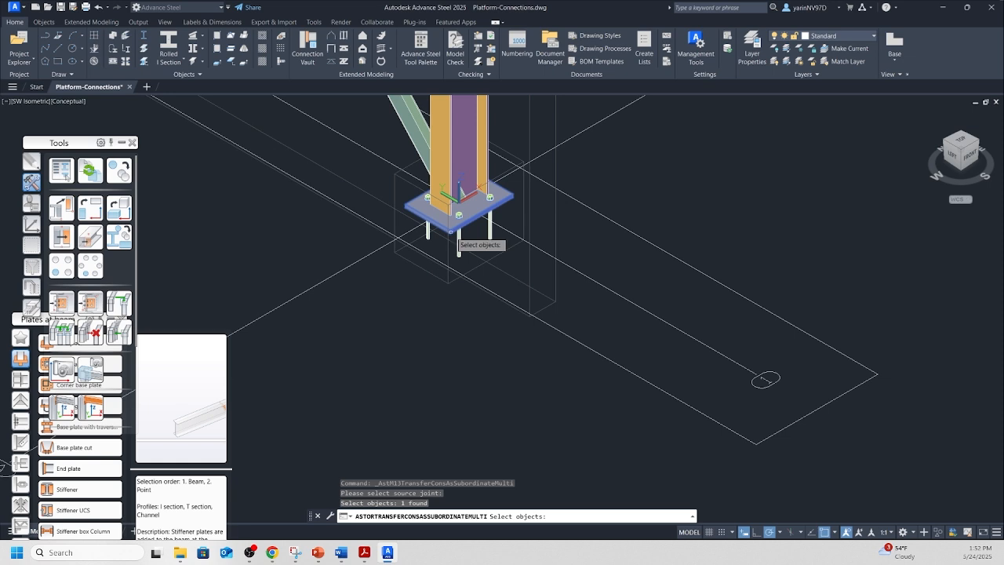
{"action": "key", "text": "Return"}
{"action": "scroll", "coordinate": [455, 221], "scroll_direction": "down", "scroll_amount": 6}
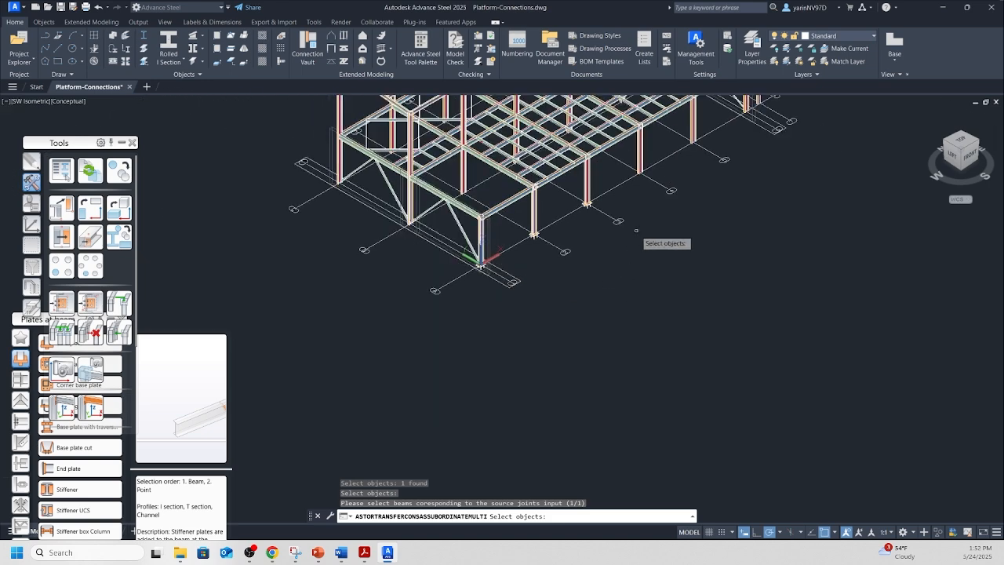
Step: Select the three columns along grid A from A-4 to the far end as targets for the transfer
{"action": "middle_click_drag", "start_coordinate": [646, 210], "coordinate": [640, 352]}
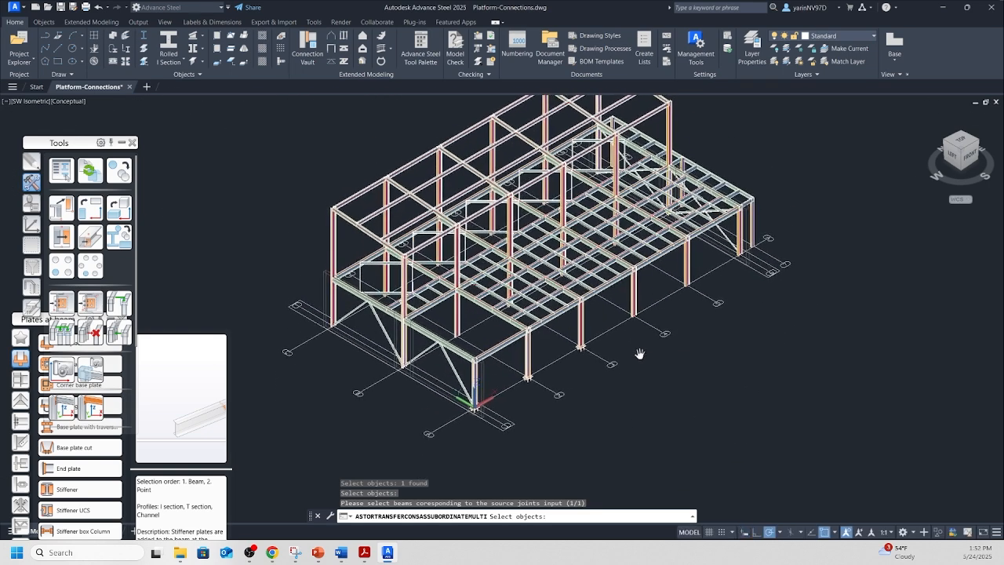
{"action": "left_click", "coordinate": [636, 309]}
{"action": "left_click", "coordinate": [687, 275]}
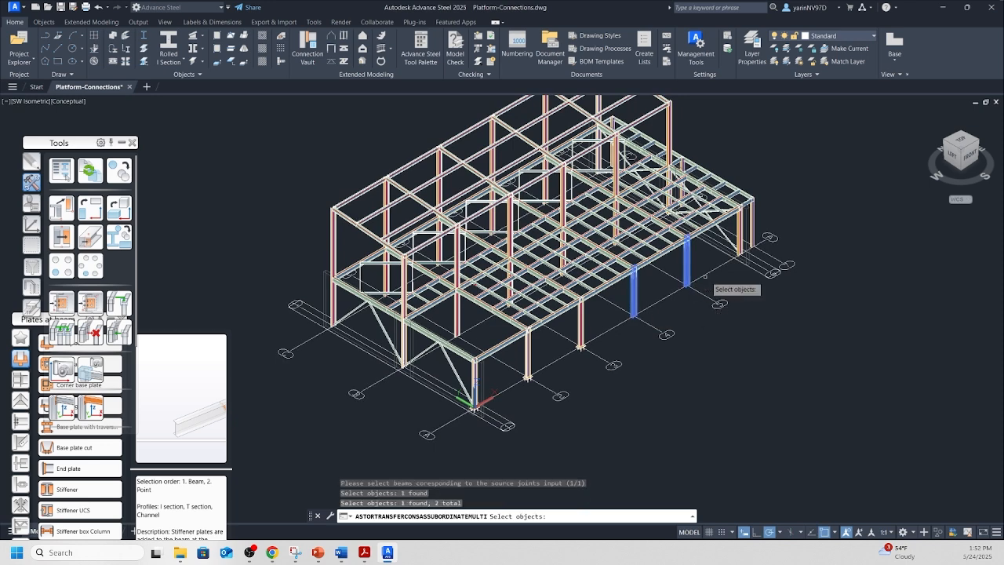
{"action": "left_click", "coordinate": [740, 246]}
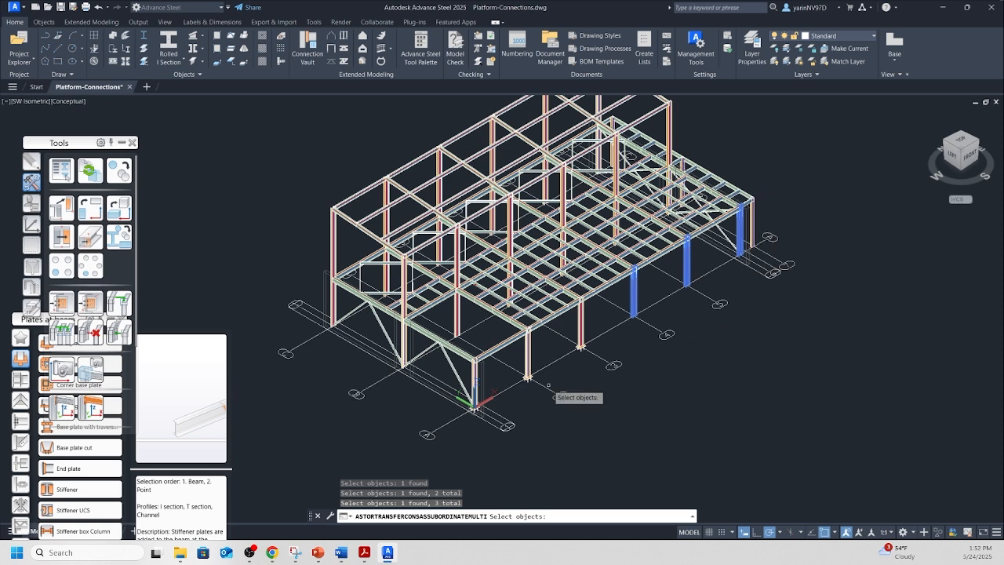
Step: Add all six columns along grid B to the target selection for the transfer
{"action": "left_click", "coordinate": [404, 348]}
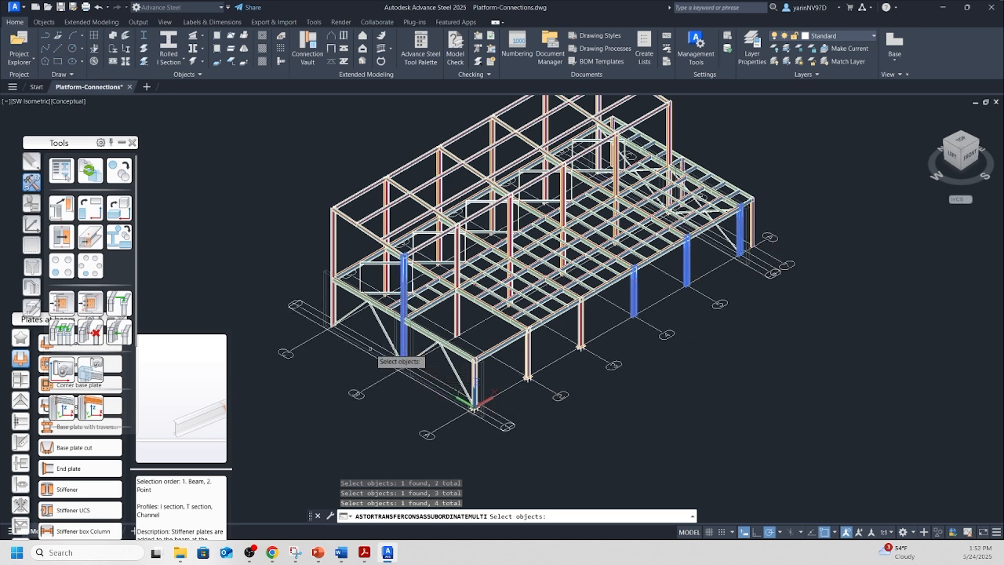
{"action": "left_click", "coordinate": [337, 310]}
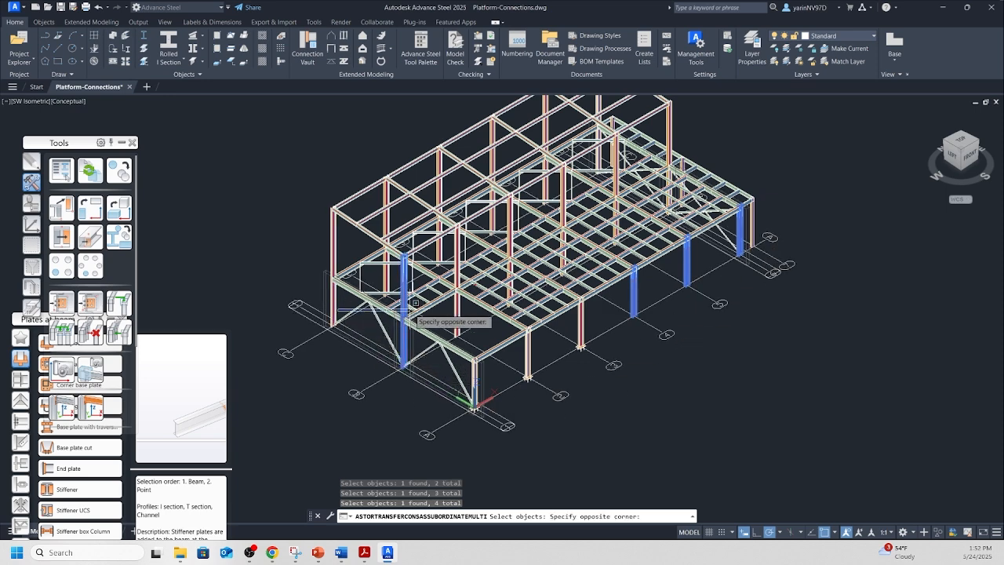
{"action": "left_click", "coordinate": [459, 315]}
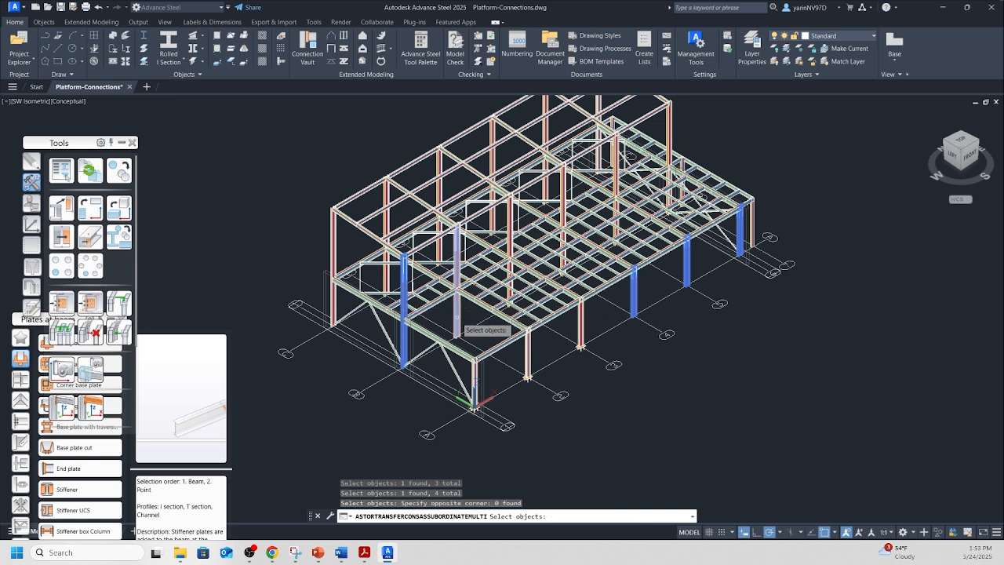
{"action": "left_click", "coordinate": [458, 323]}
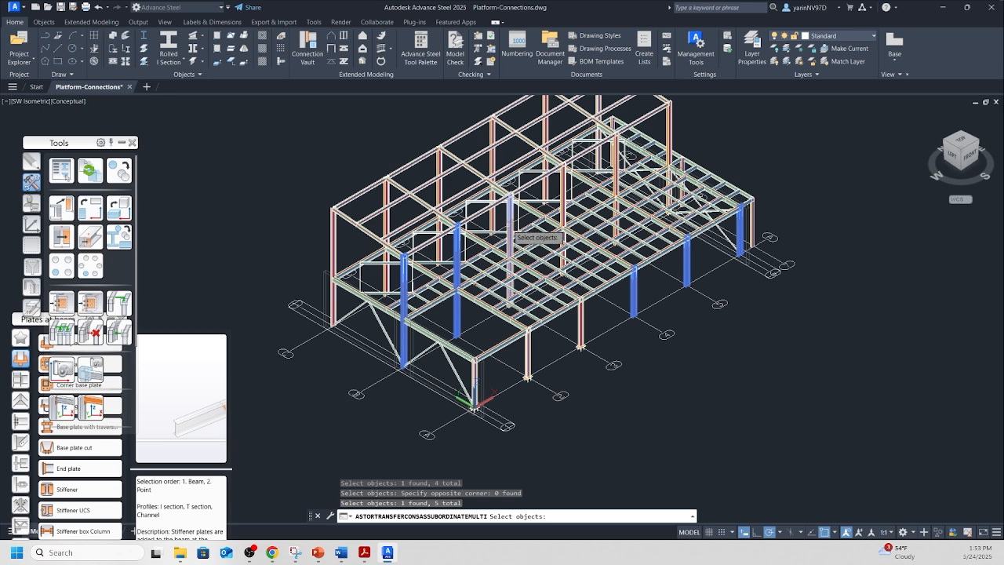
{"action": "left_click", "coordinate": [511, 237]}
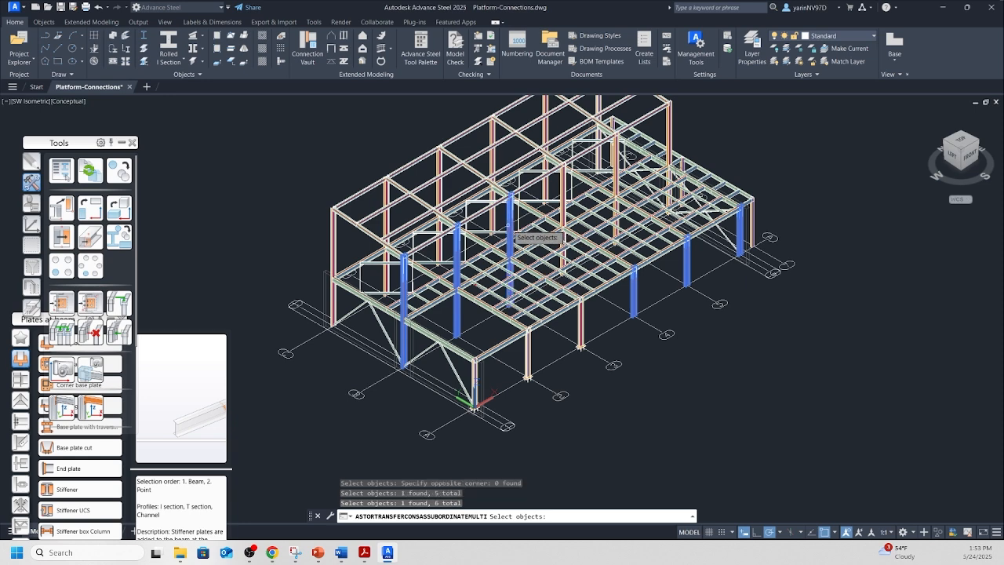
{"action": "left_click", "coordinate": [563, 214]}
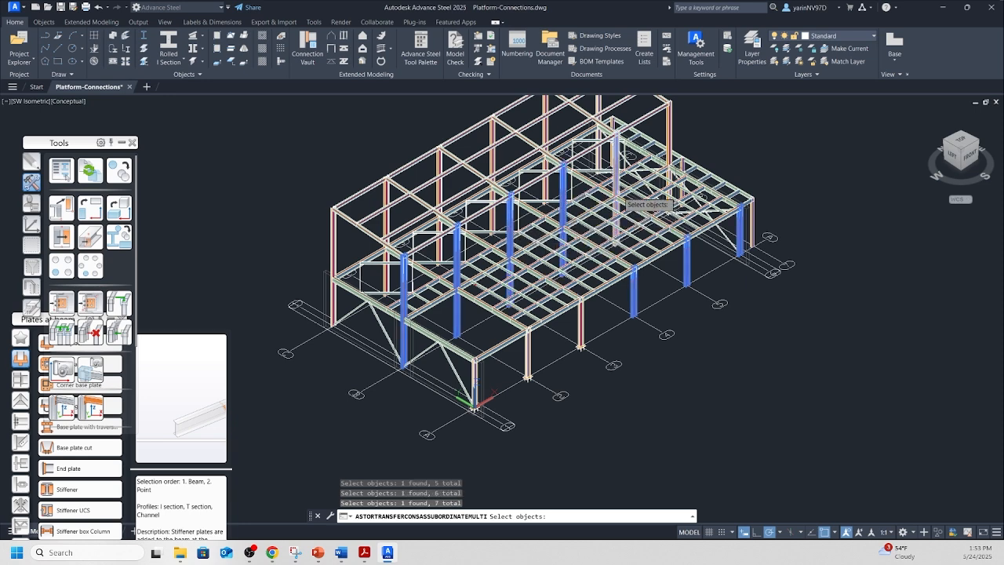
{"action": "left_click", "coordinate": [617, 195]}
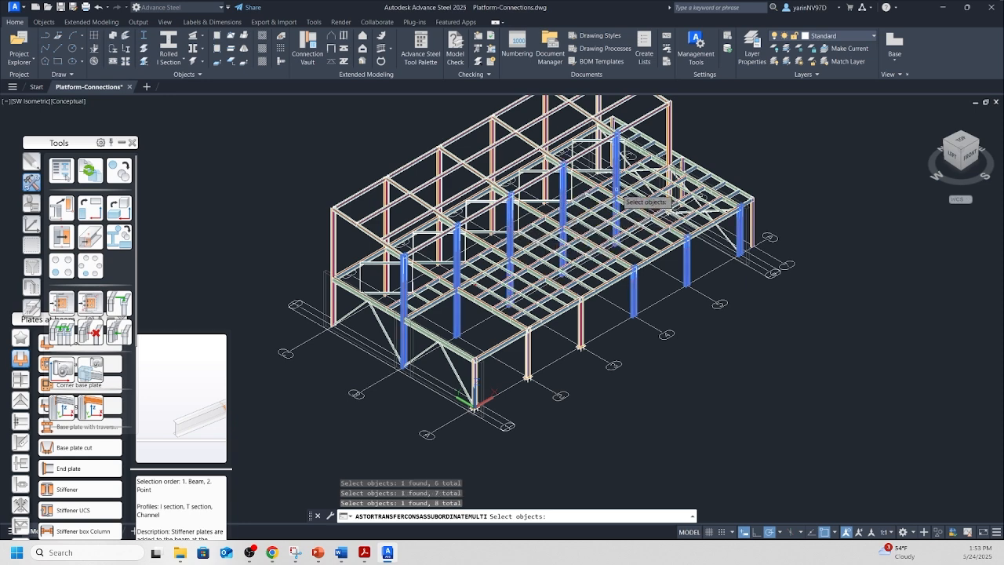
{"action": "left_click", "coordinate": [669, 156]}
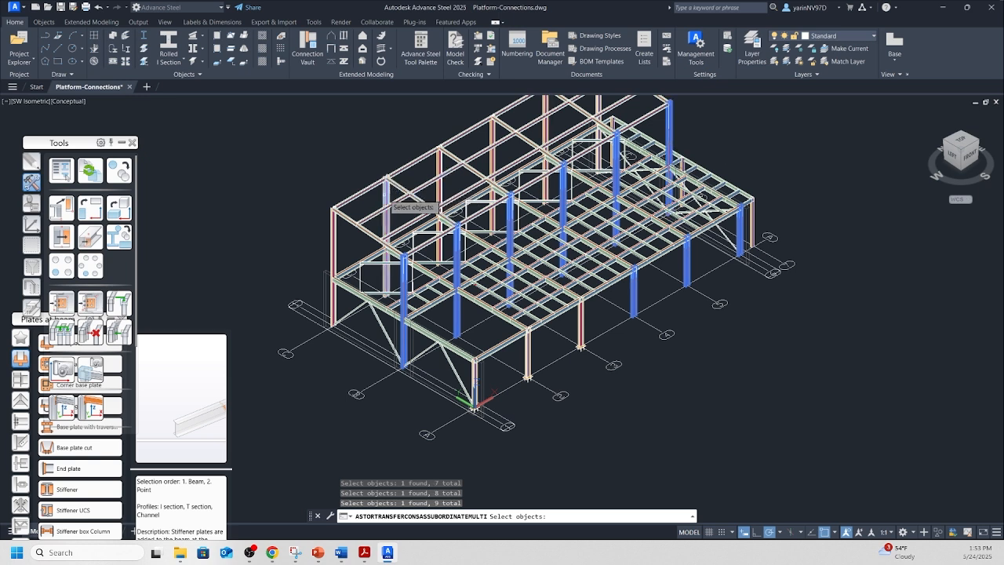
Step: Add the columns at C-2 and C-1 to the targets and create the subordinate base plates on all selected columns
{"action": "left_click", "coordinate": [386, 201]}
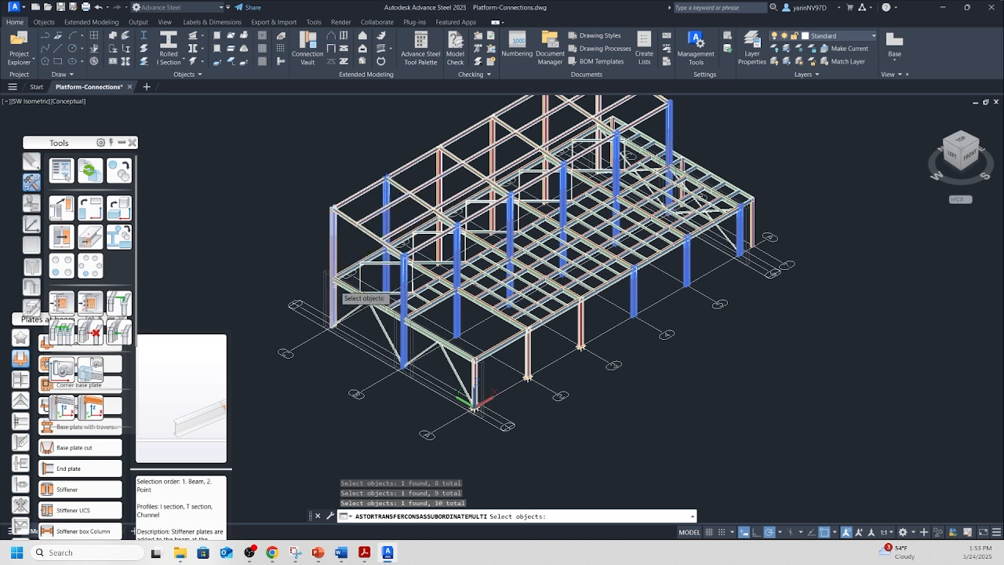
{"action": "left_click", "coordinate": [335, 280]}
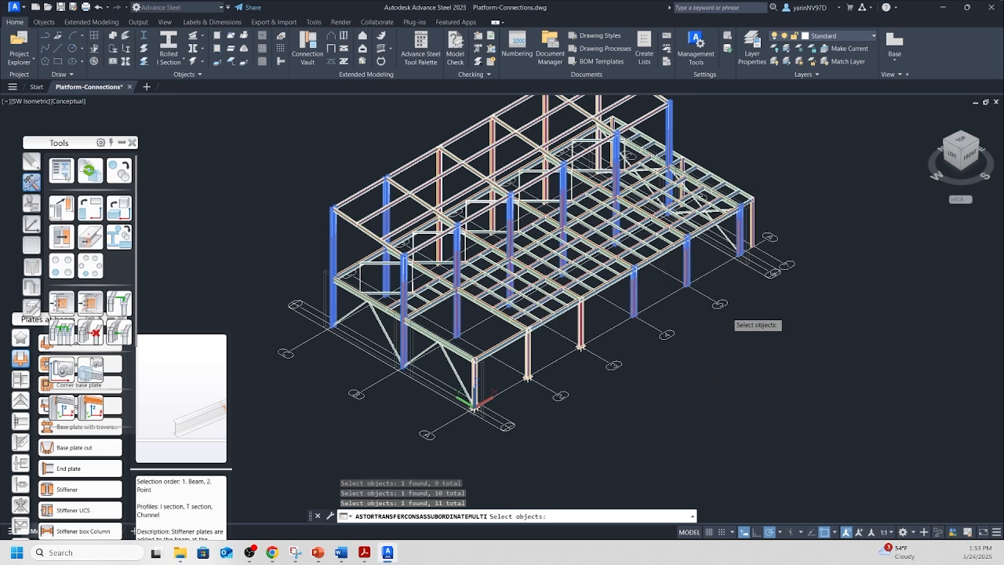
{"action": "key", "text": "Return"}
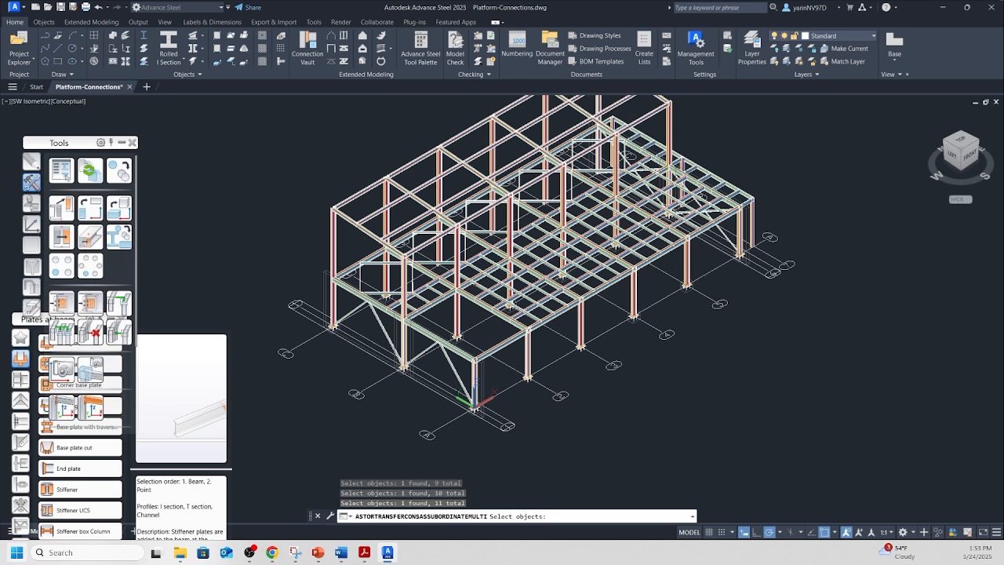
Step: Open the joint properties from the anchors of the A-2 column's base plate and upgrade it to a primary connection
{"action": "scroll", "coordinate": [386, 378], "scroll_direction": "up", "scroll_amount": 5}
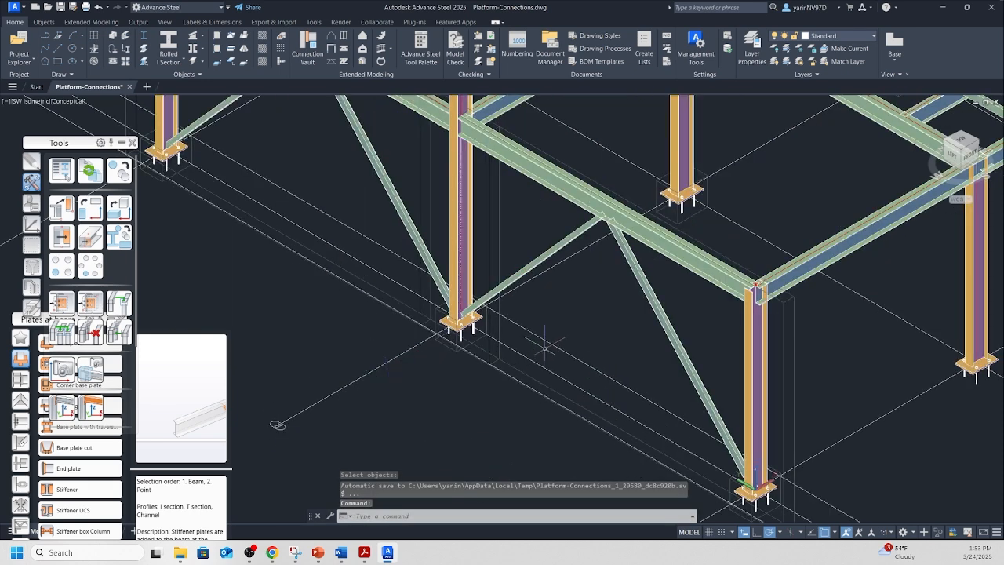
{"action": "scroll", "coordinate": [498, 345], "scroll_direction": "up", "scroll_amount": 5}
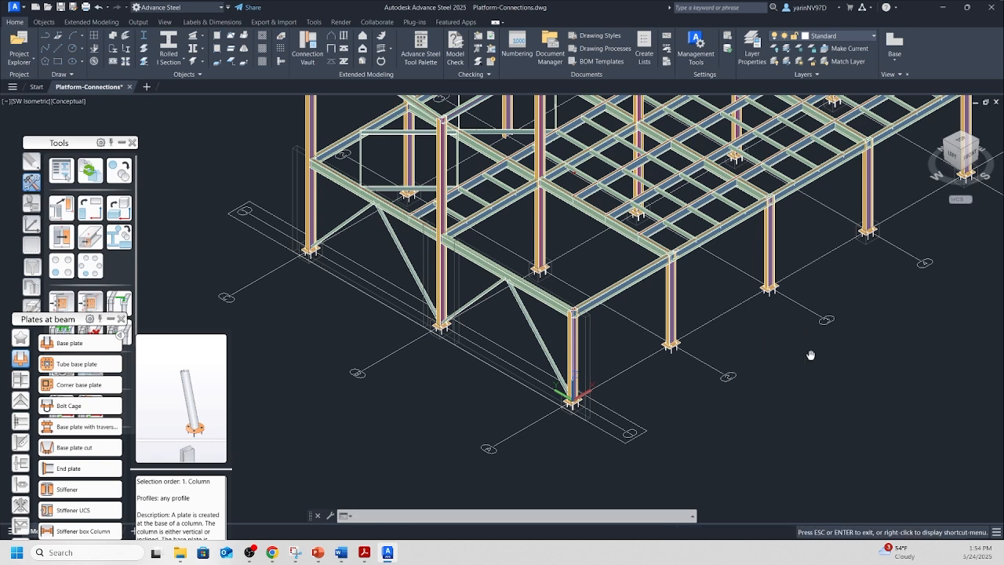
{"action": "scroll", "coordinate": [585, 358], "scroll_direction": "up", "scroll_amount": 2}
{"action": "scroll", "coordinate": [577, 356], "scroll_direction": "up", "scroll_amount": 5}
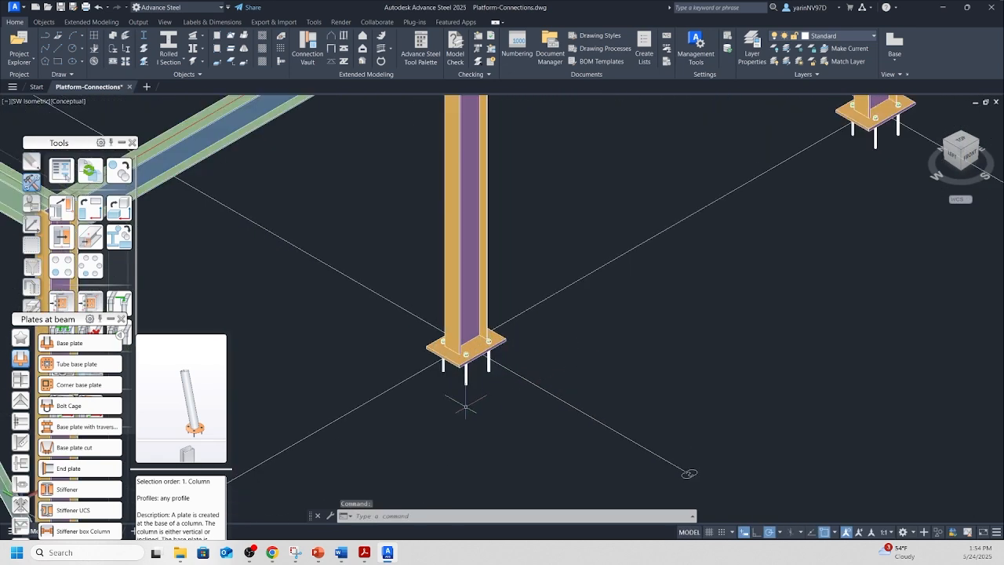
{"action": "scroll", "coordinate": [462, 404], "scroll_direction": "up", "scroll_amount": 6}
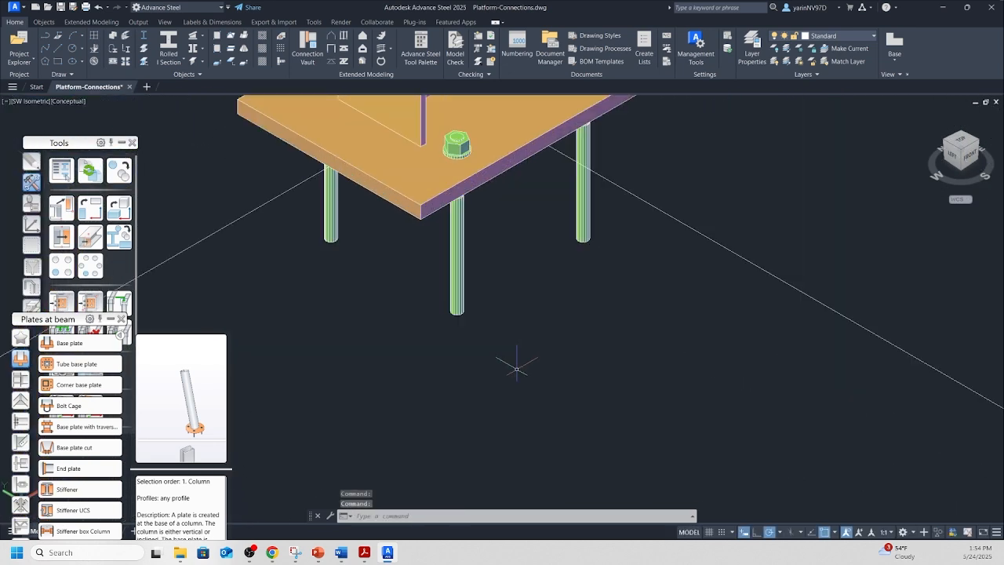
{"action": "left_click", "coordinate": [454, 248]}
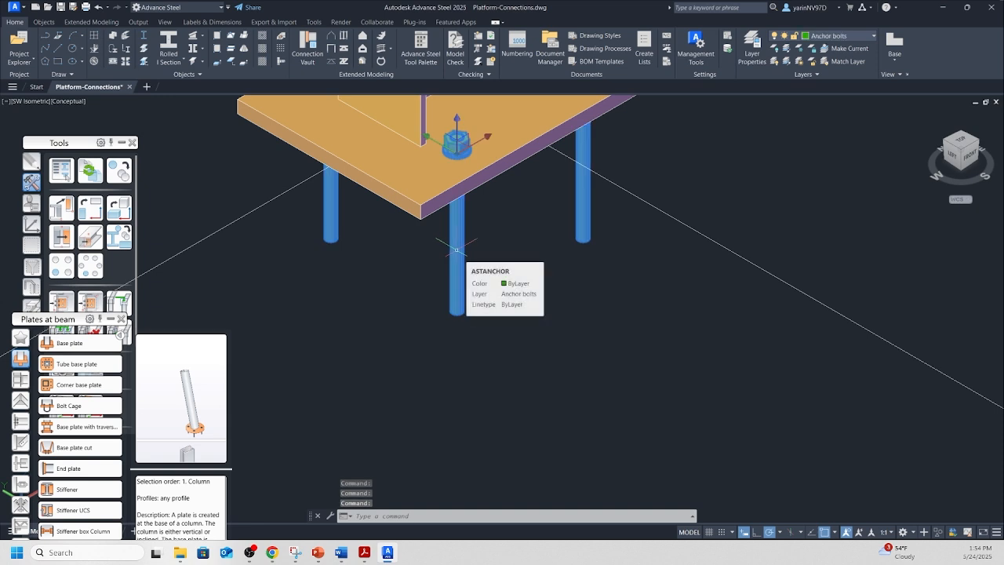
{"action": "right_click", "coordinate": [458, 263]}
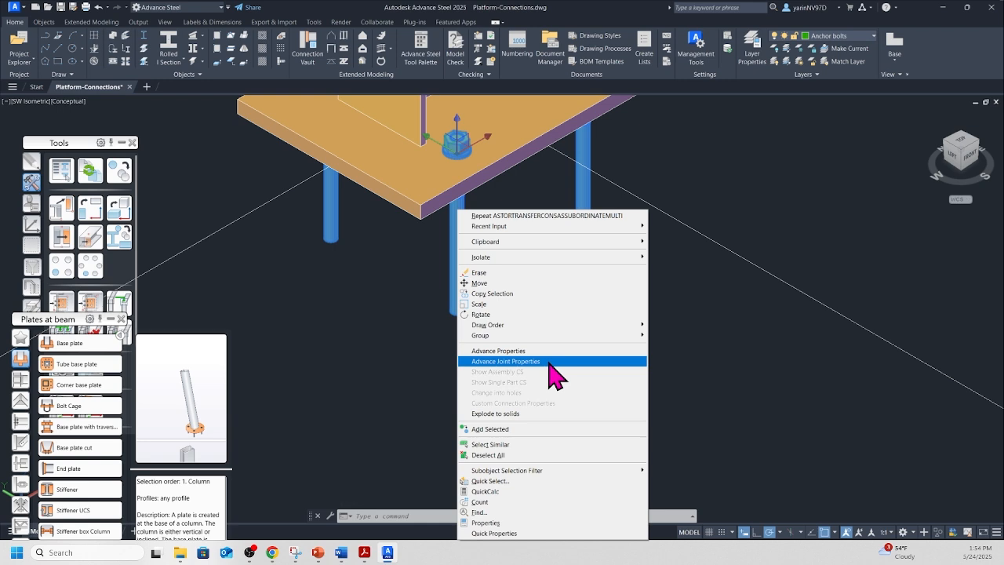
{"action": "left_click", "coordinate": [550, 361]}
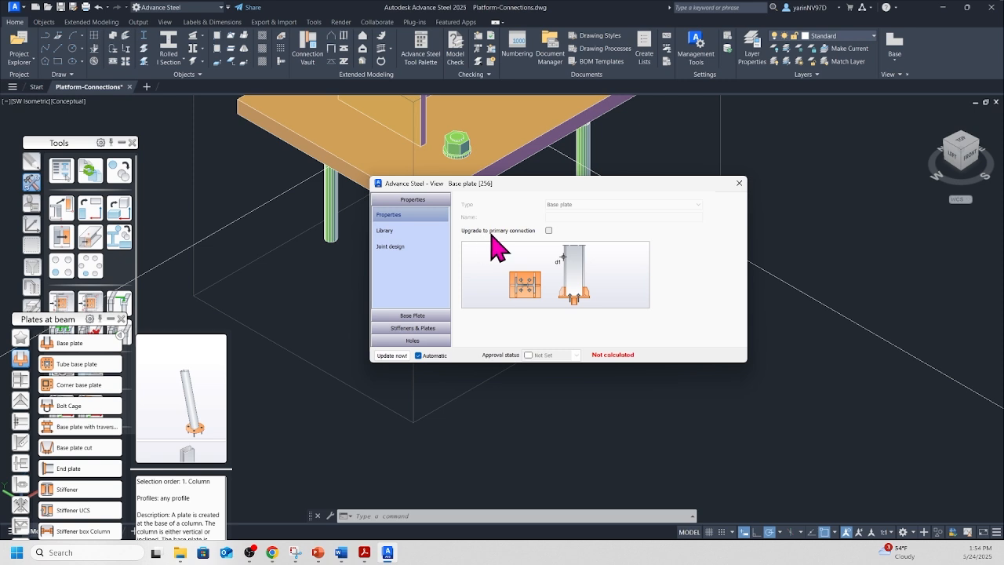
{"action": "left_click", "coordinate": [549, 233]}
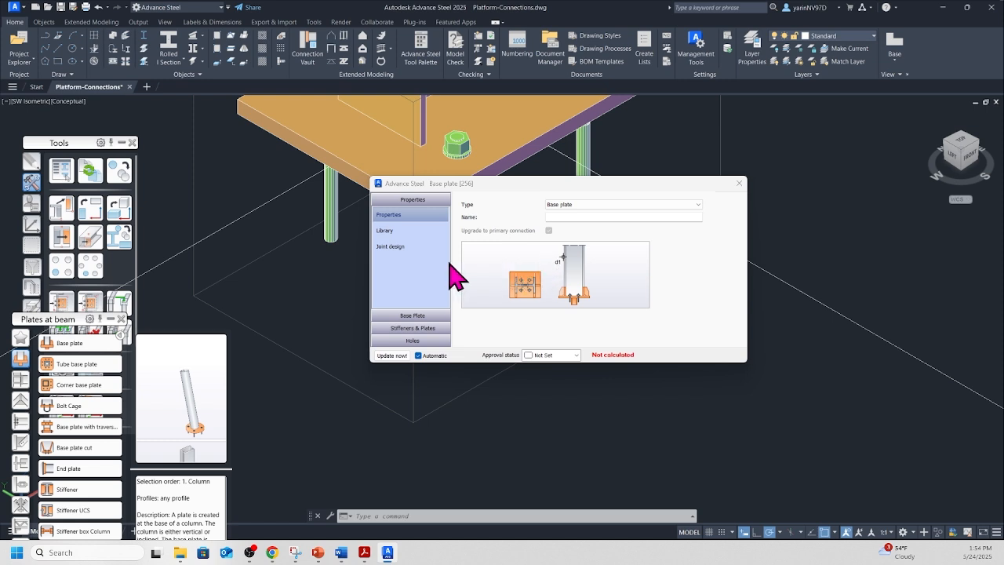
Step: Set the anchor type of the A-2 base plate to US J-Round Anchors
{"action": "left_click", "coordinate": [405, 315]}
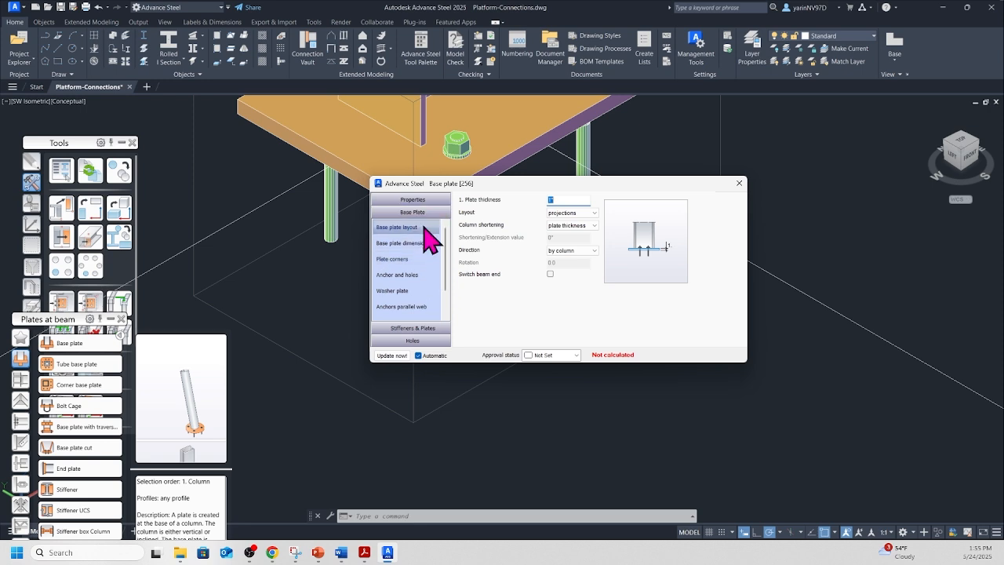
{"action": "left_click", "coordinate": [395, 276]}
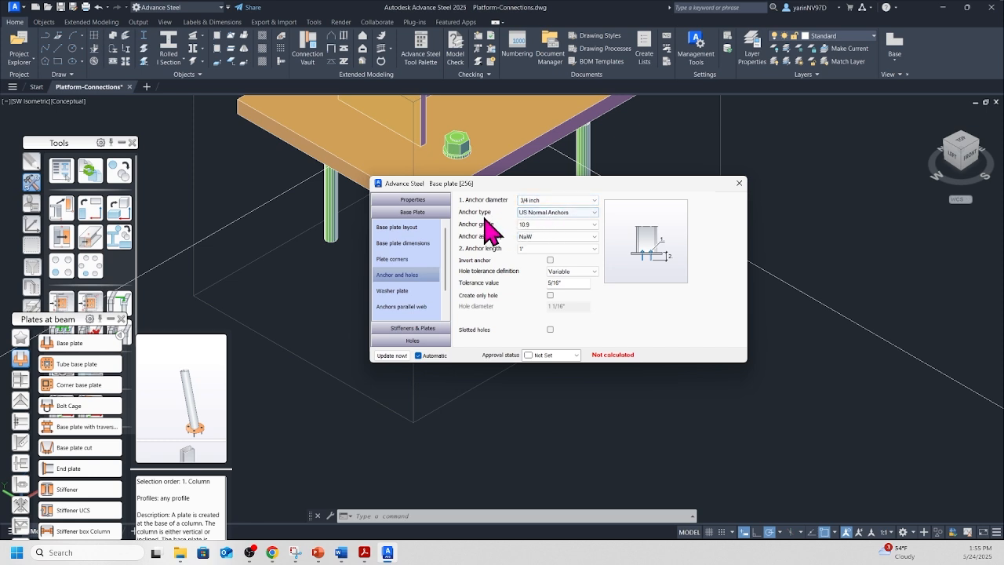
{"action": "left_click", "coordinate": [594, 214]}
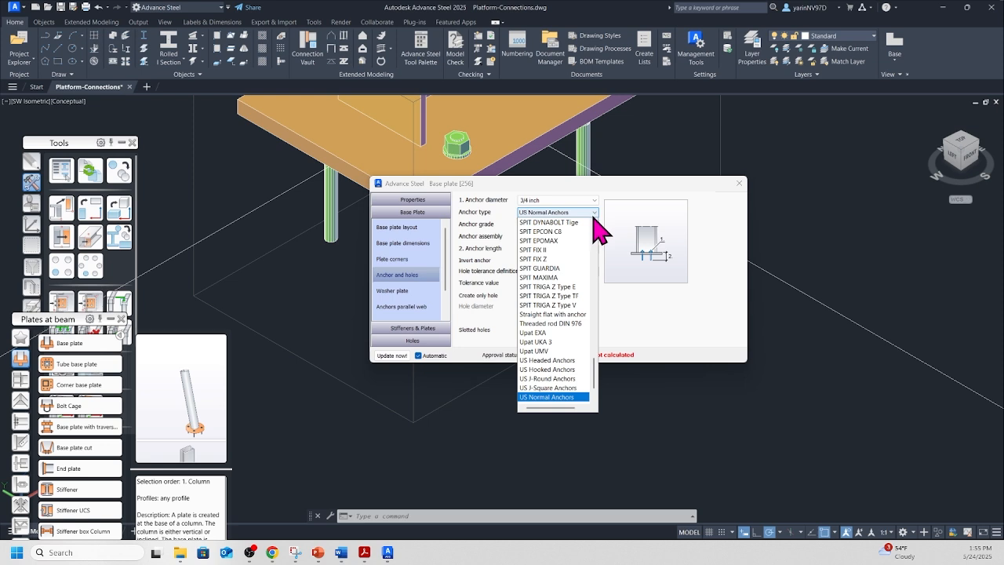
{"action": "left_click", "coordinate": [579, 379]}
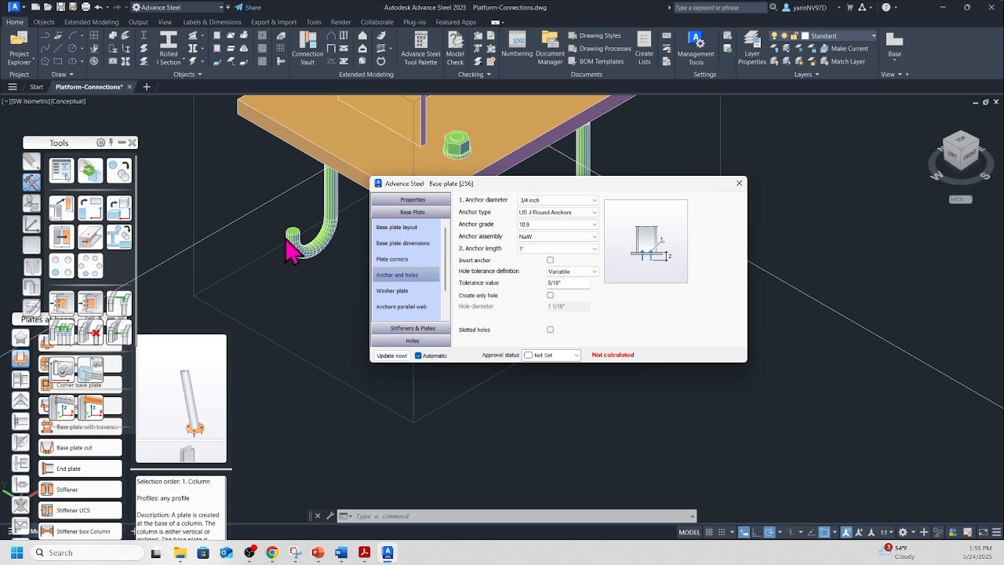
Step: Close the base plate properties and inspect the anchors on the A-2 column, the neighbouring columns and the rest of the platform frame
{"action": "left_click_drag", "start_coordinate": [604, 185], "coordinate": [819, 170]}
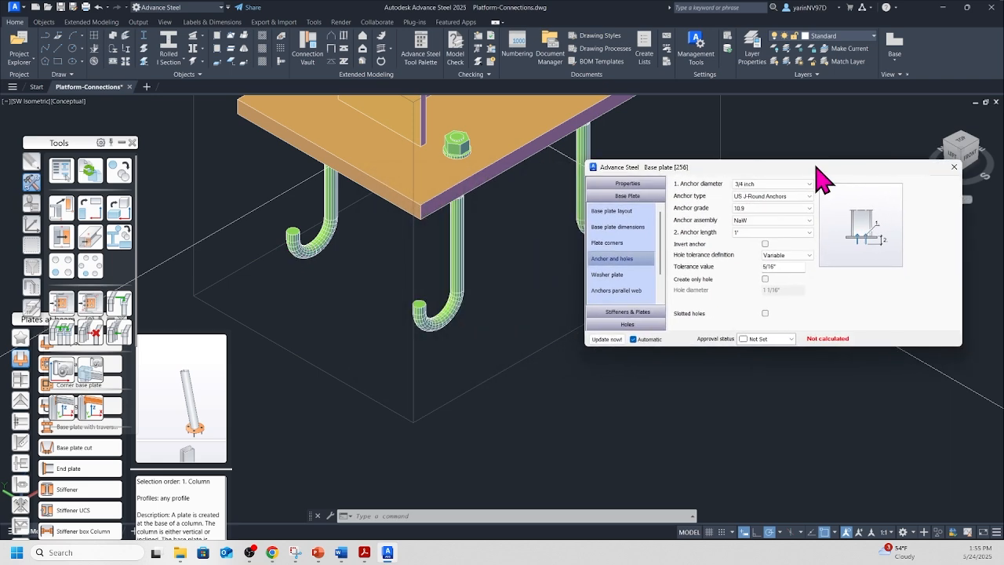
{"action": "left_click", "coordinate": [955, 167]}
{"action": "scroll", "coordinate": [712, 266], "scroll_direction": "down", "scroll_amount": 5}
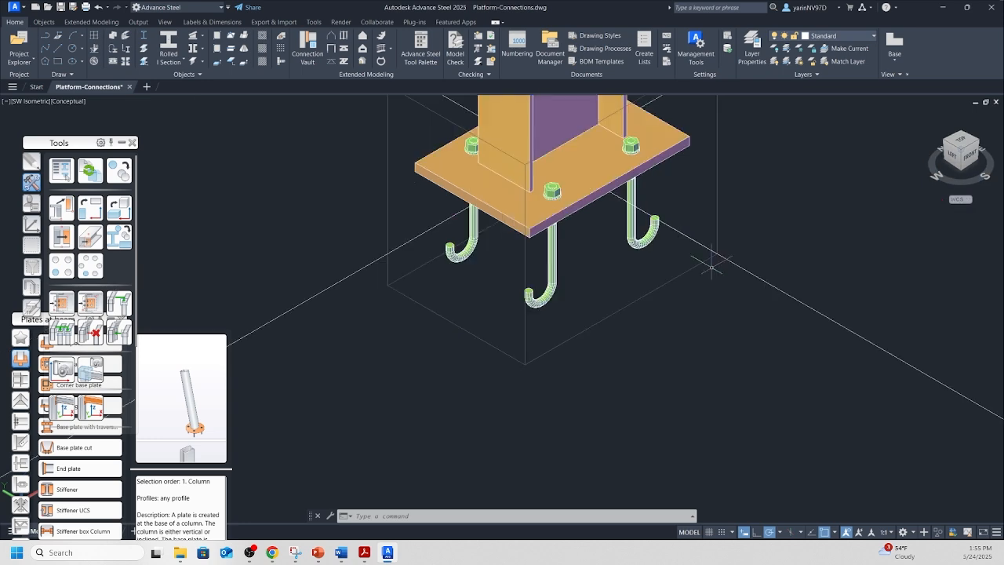
{"action": "middle_click_drag", "start_coordinate": [481, 371], "coordinate": [914, 413]}
{"action": "scroll", "coordinate": [807, 345], "scroll_direction": "down", "scroll_amount": 5}
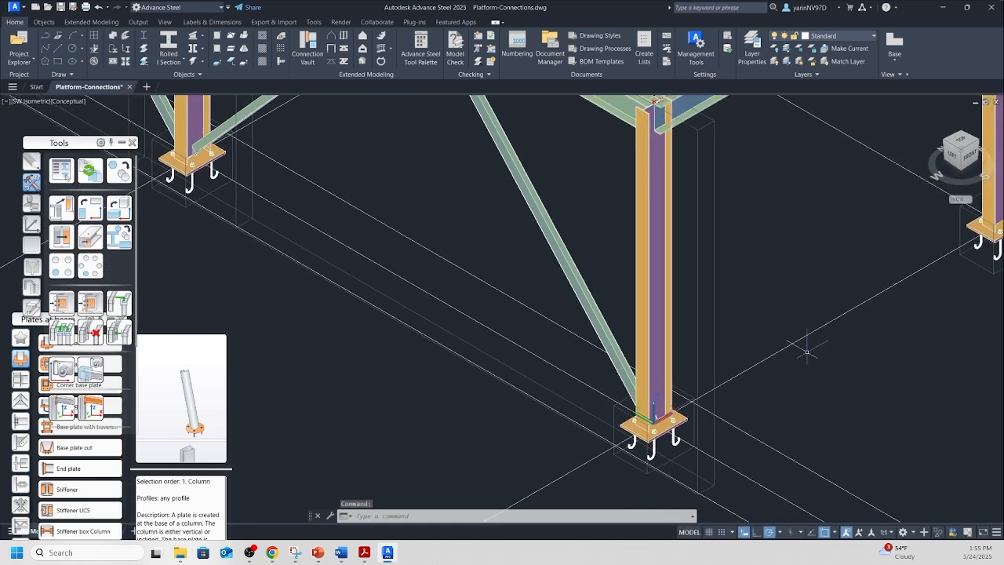
{"action": "scroll", "coordinate": [805, 351], "scroll_direction": "down", "scroll_amount": 2}
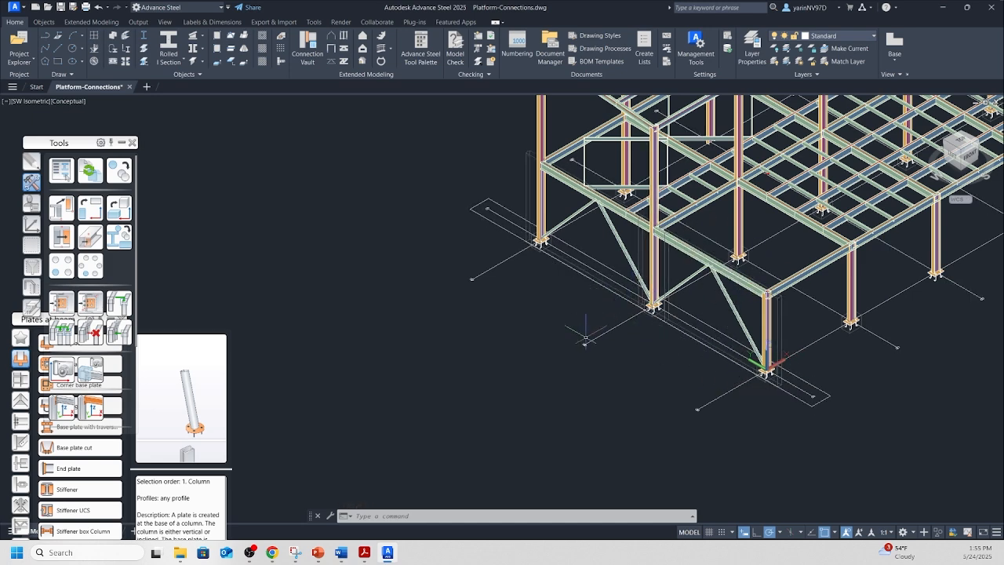
{"action": "scroll", "coordinate": [585, 339], "scroll_direction": "down", "scroll_amount": 2}
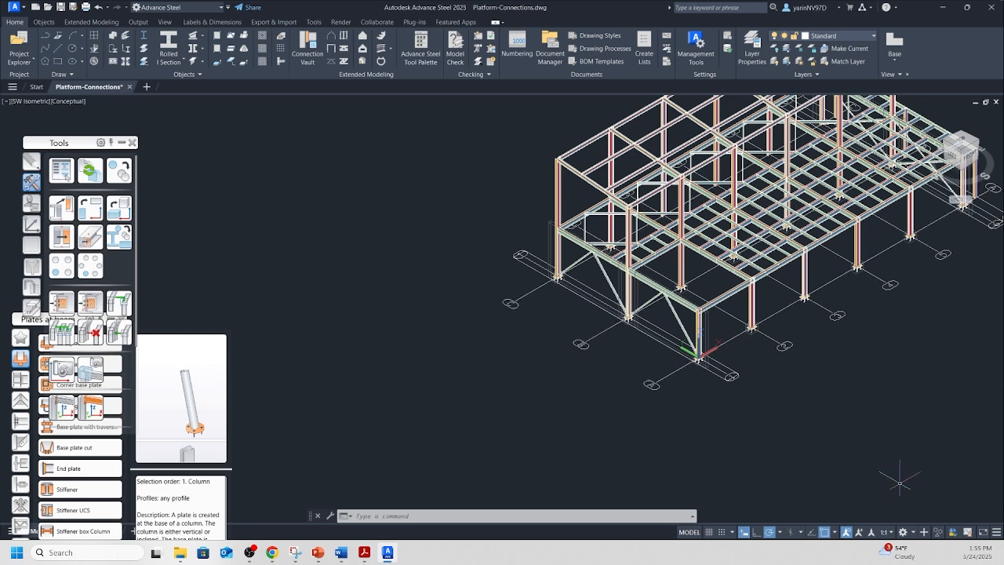
{"action": "middle_click_drag", "start_coordinate": [838, 396], "coordinate": [572, 450]}
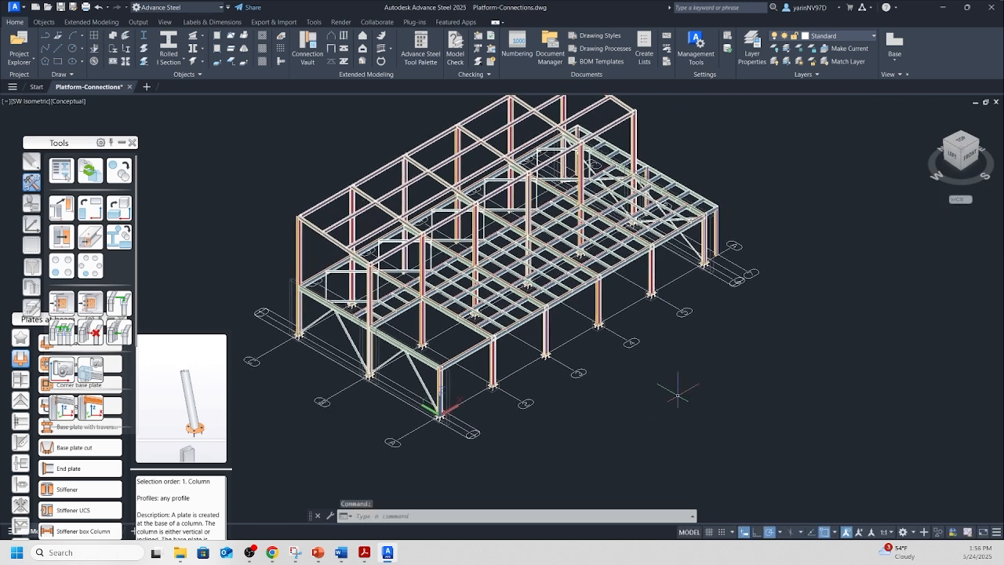